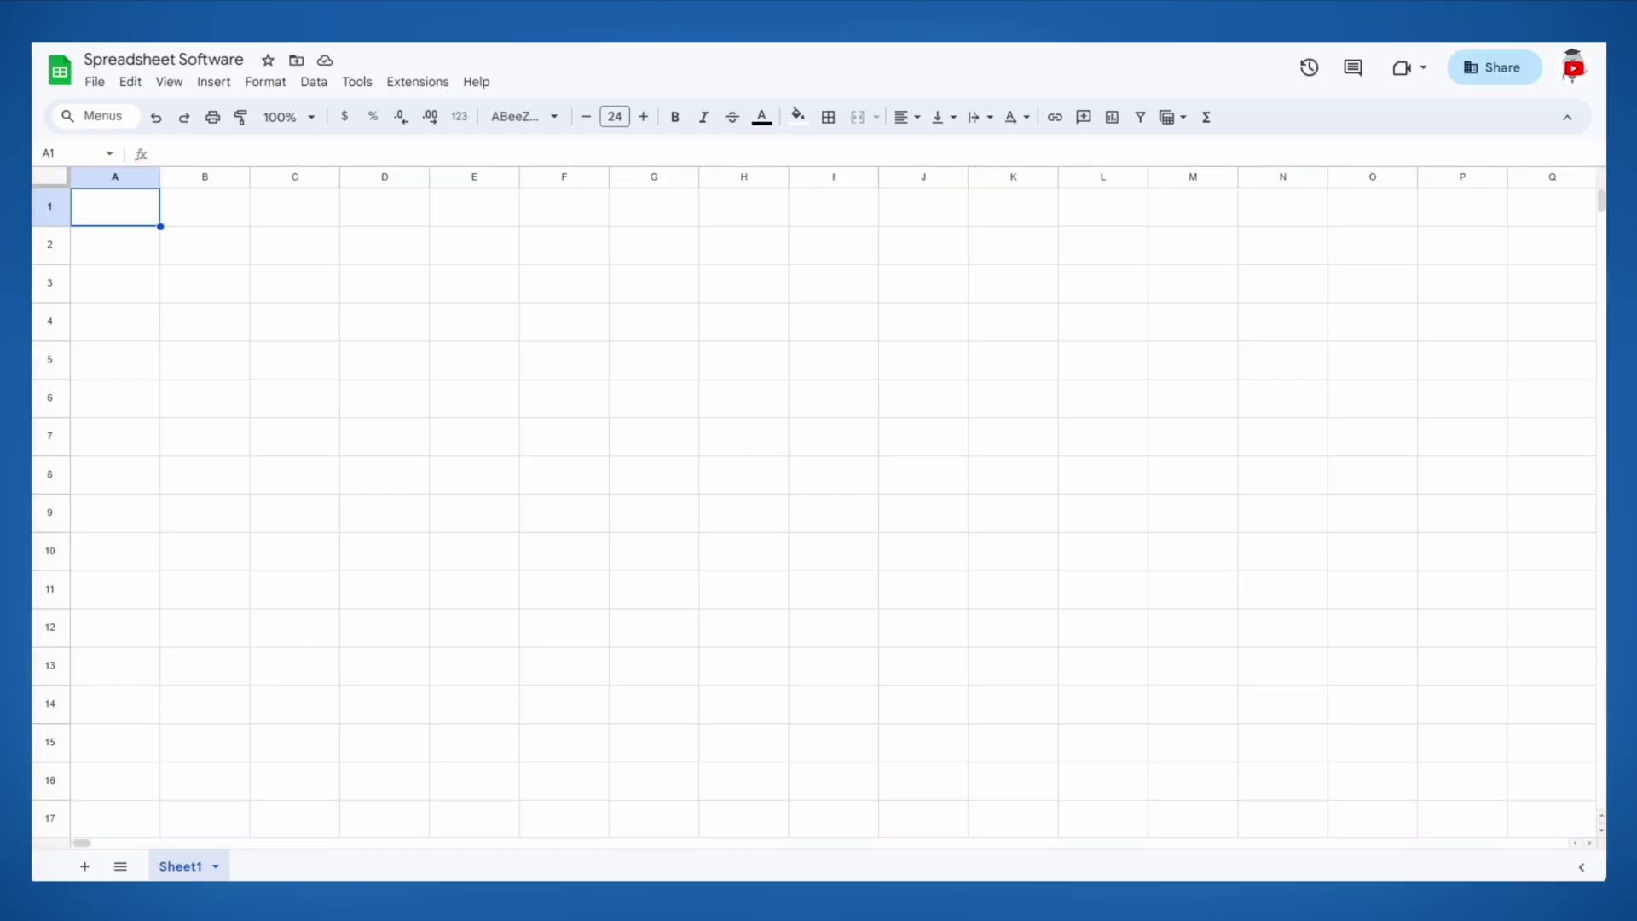
Look over the far columns and rows of the empty sheet and select cell U39.
scroll(819, 503, "right", 10)
scroll(818, 503, "right", 5)
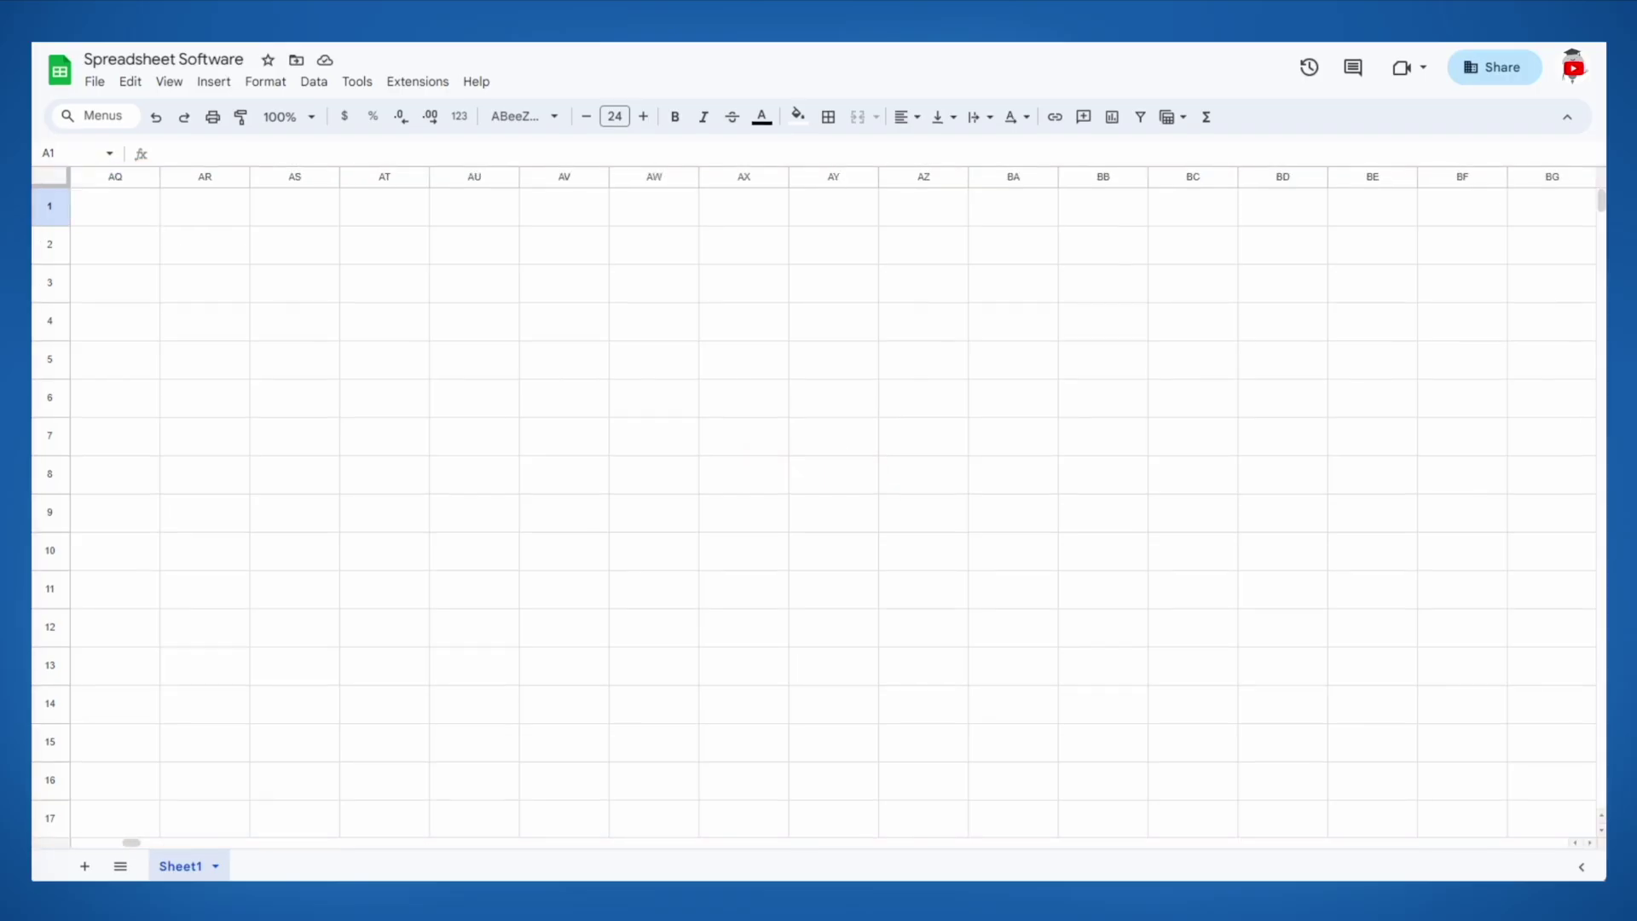
scroll(818, 503, "down", 15)
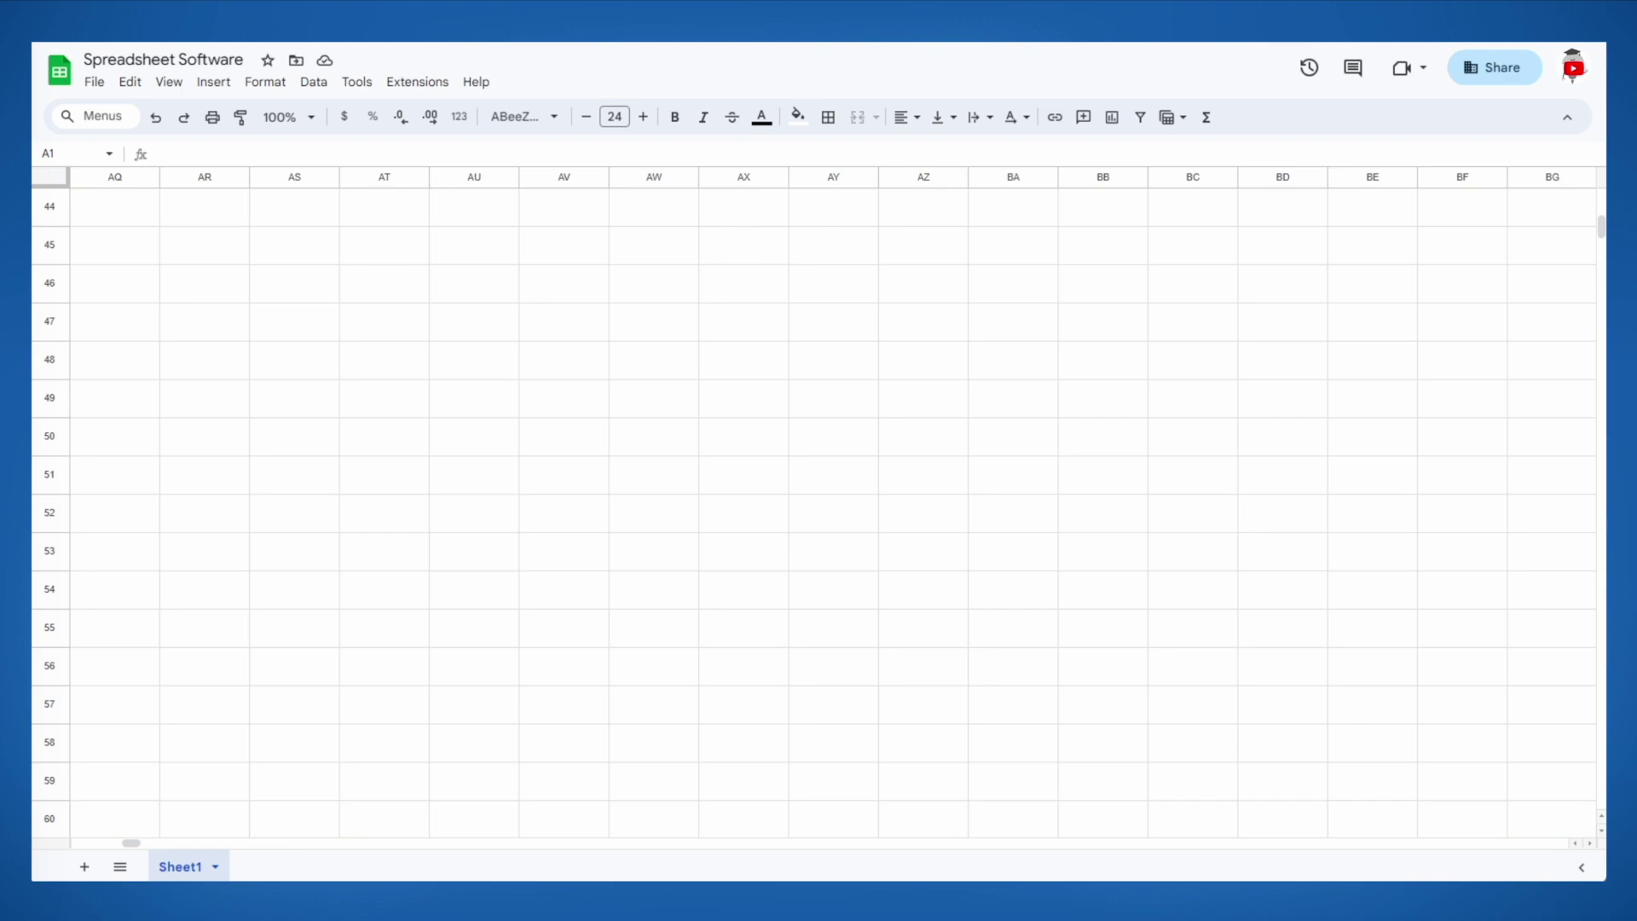
left_click(384, 322)
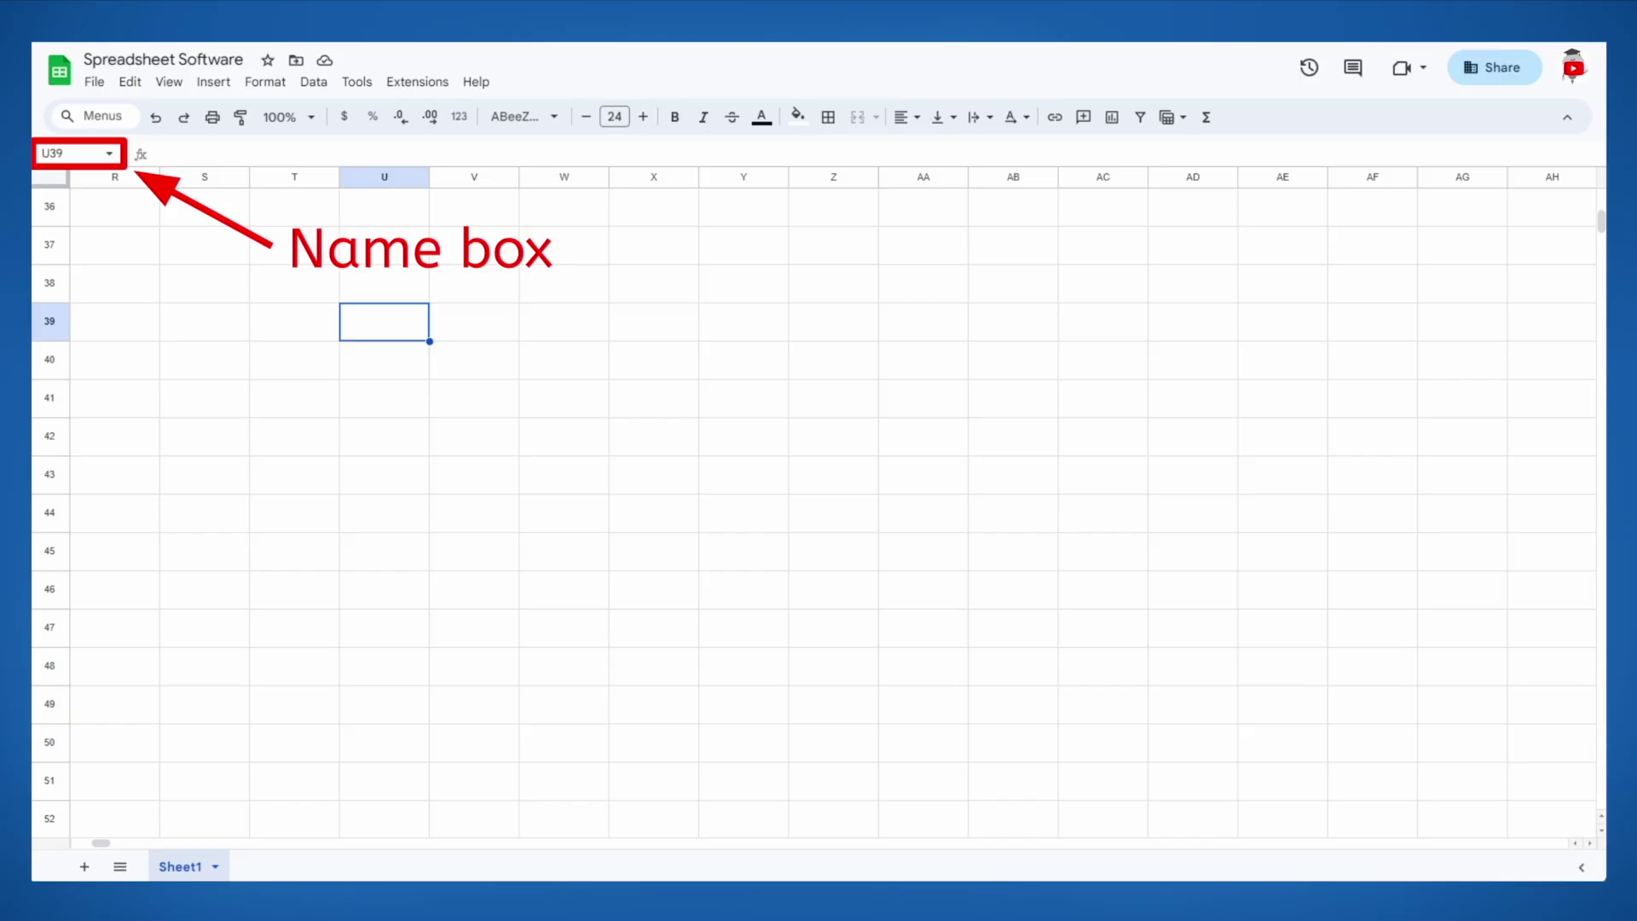
Jump directly to cell A1 by entering its cell reference.
left_click(69, 153)
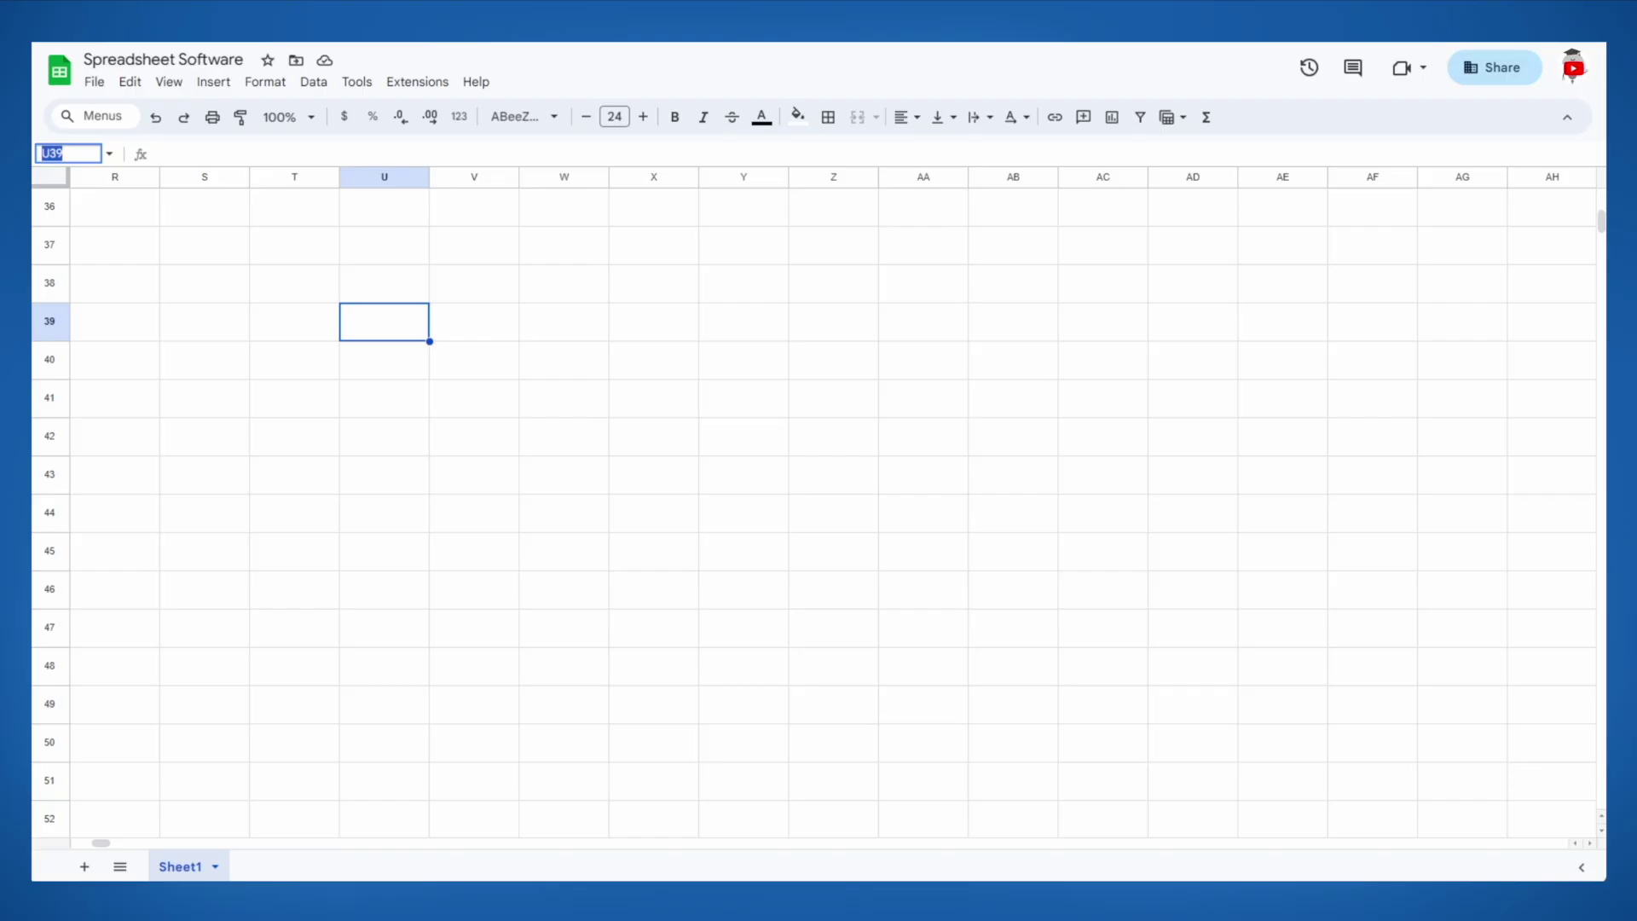
type("A1")
key("Return")
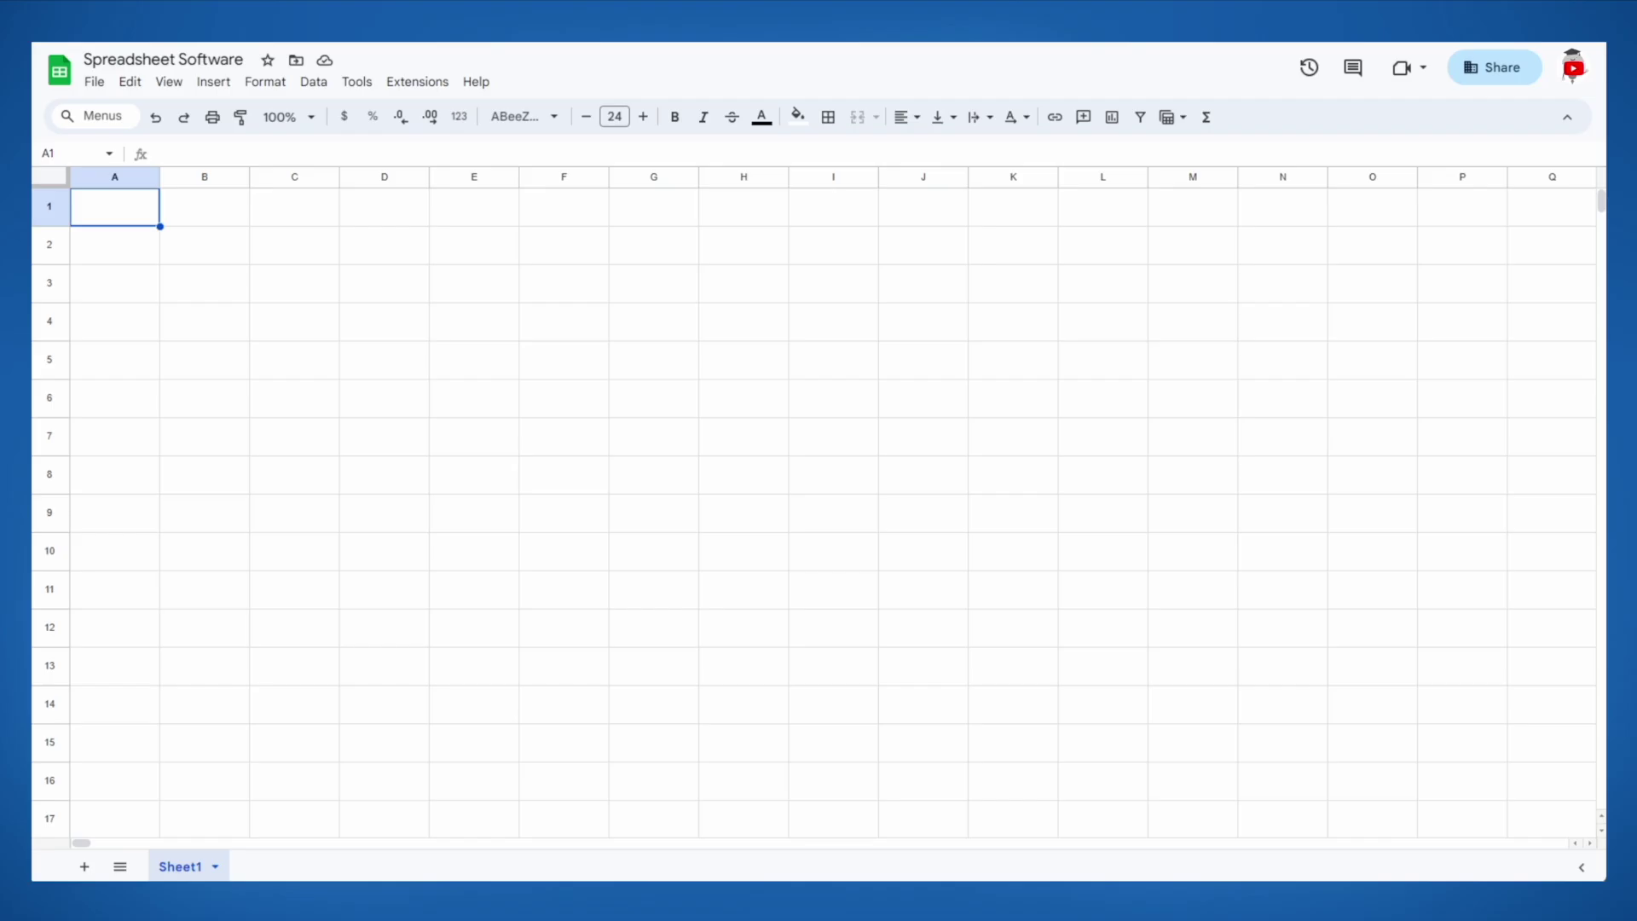
Select the range A1:K11, and select the range C3:M7 by entering its reference.
mouse_move(111, 206)
left_mouse_down()
mouse_move(213, 345)
mouse_move(559, 394)
mouse_move(1006, 588)
left_mouse_up()
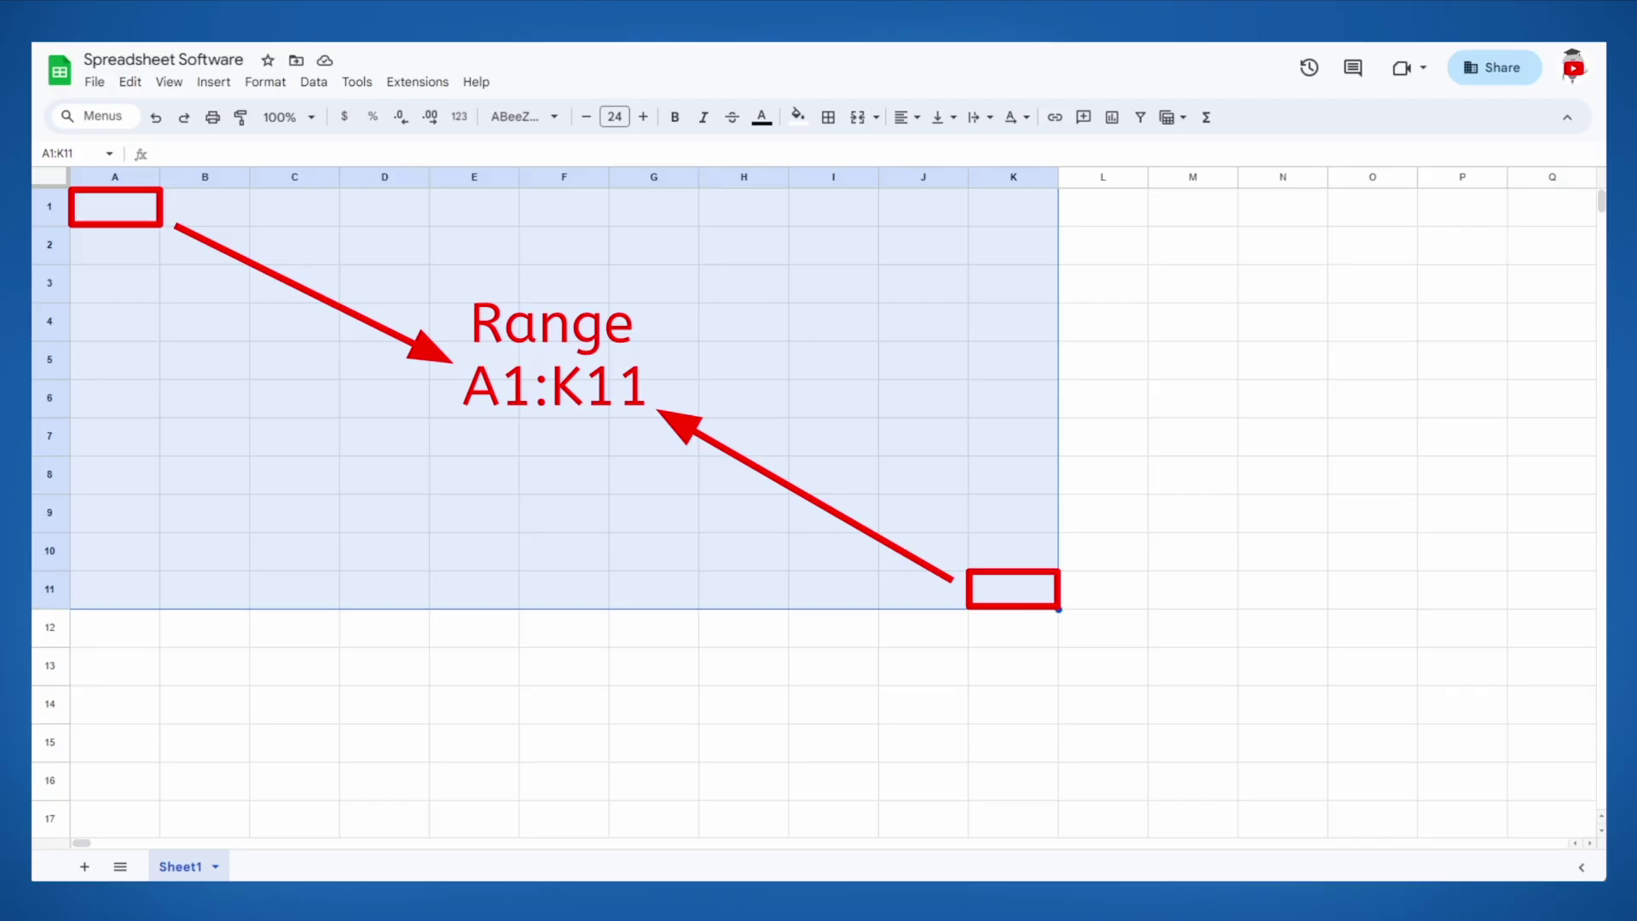
left_click(69, 152)
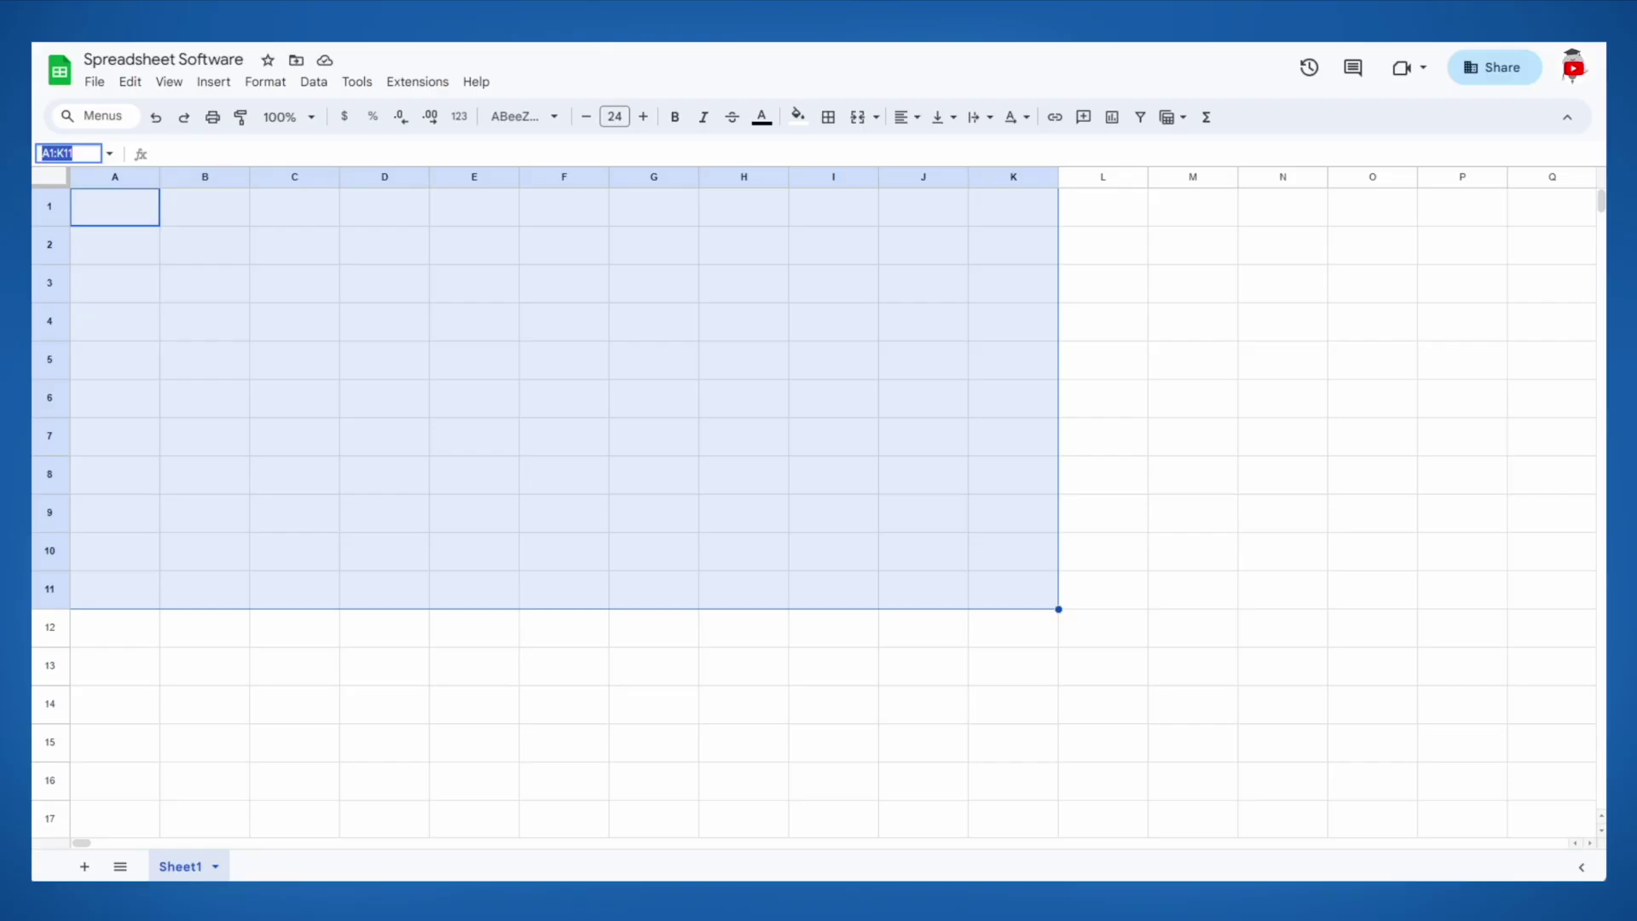
type("C3:M7")
key("Return")
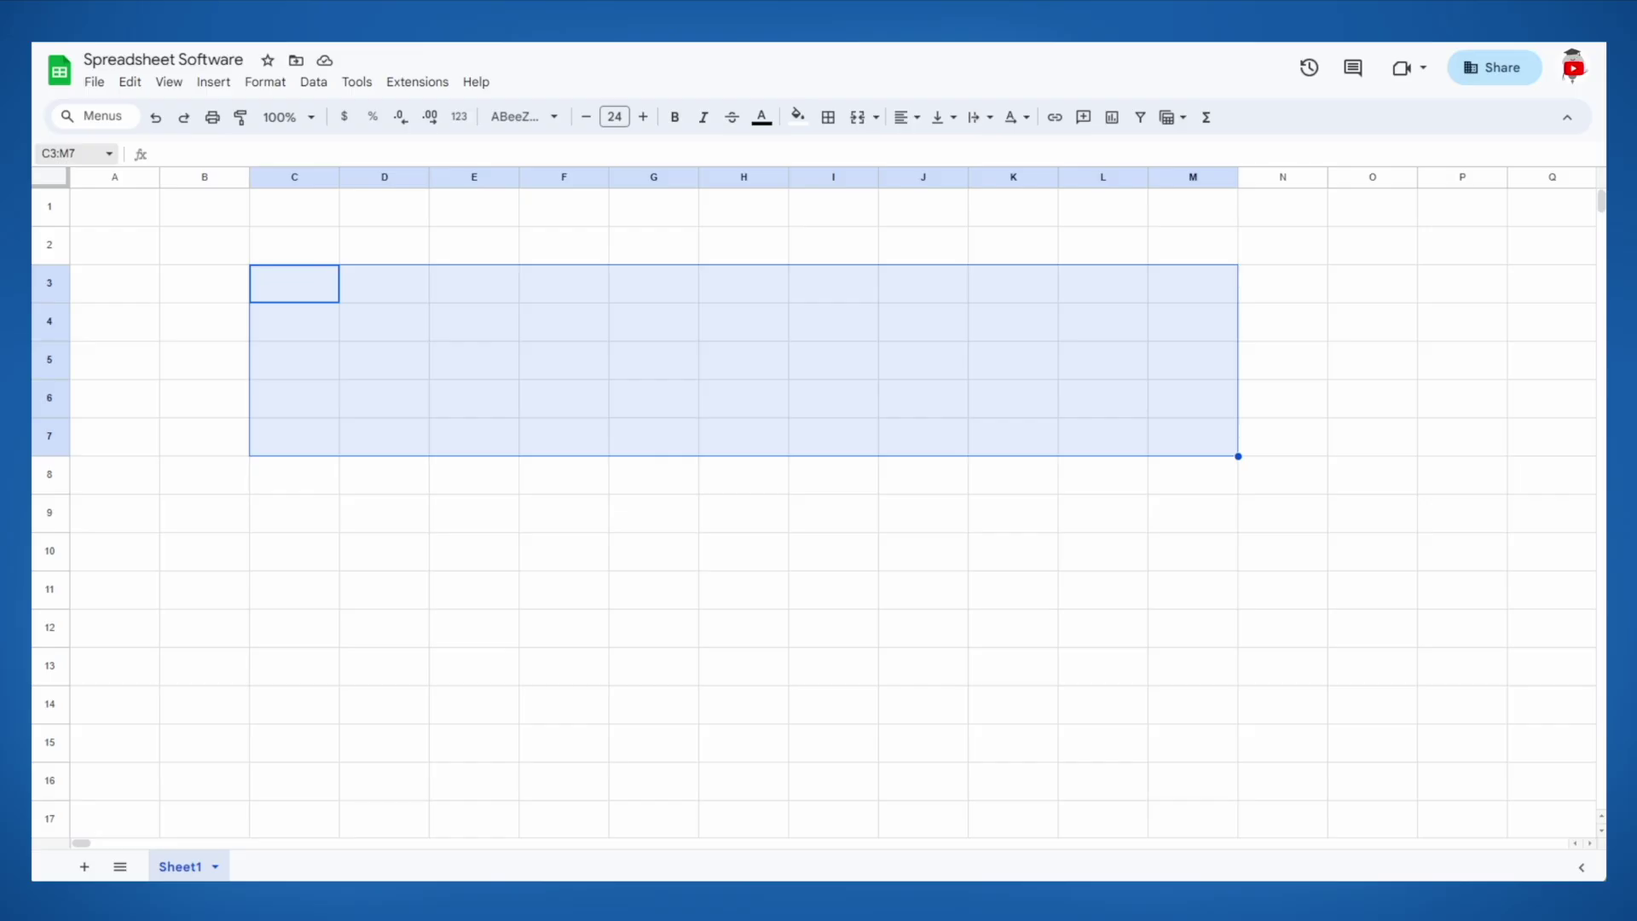
Practise selecting row 9, columns D through G and the whole sheet, ending on cell A1.
left_click(47, 512)
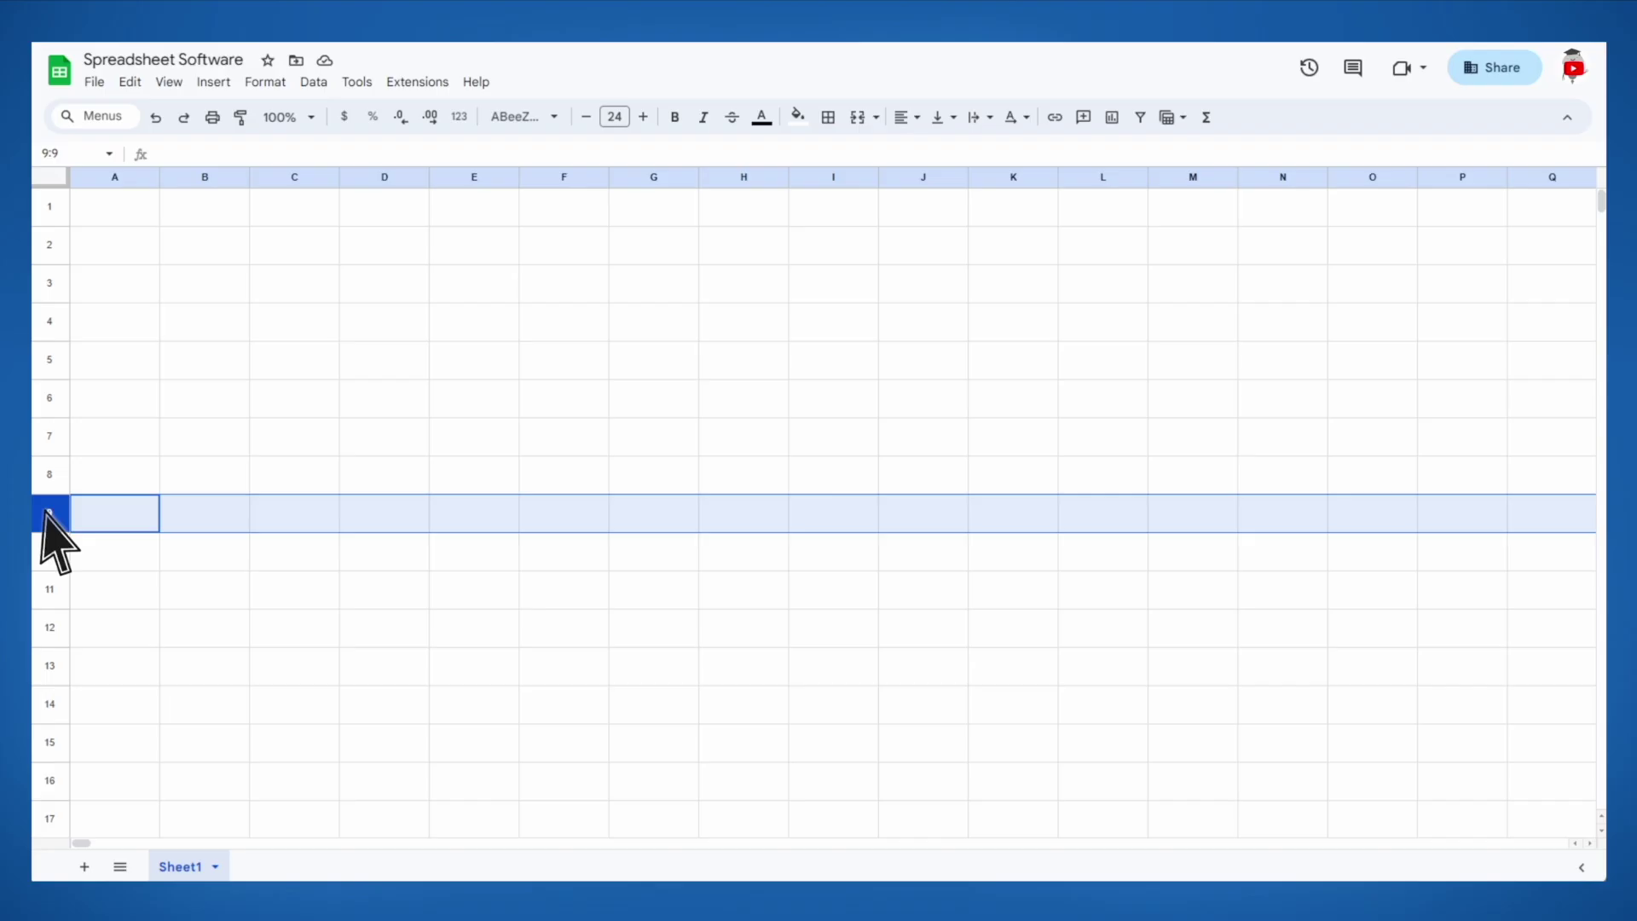
left_click_drag(370, 177, 643, 179)
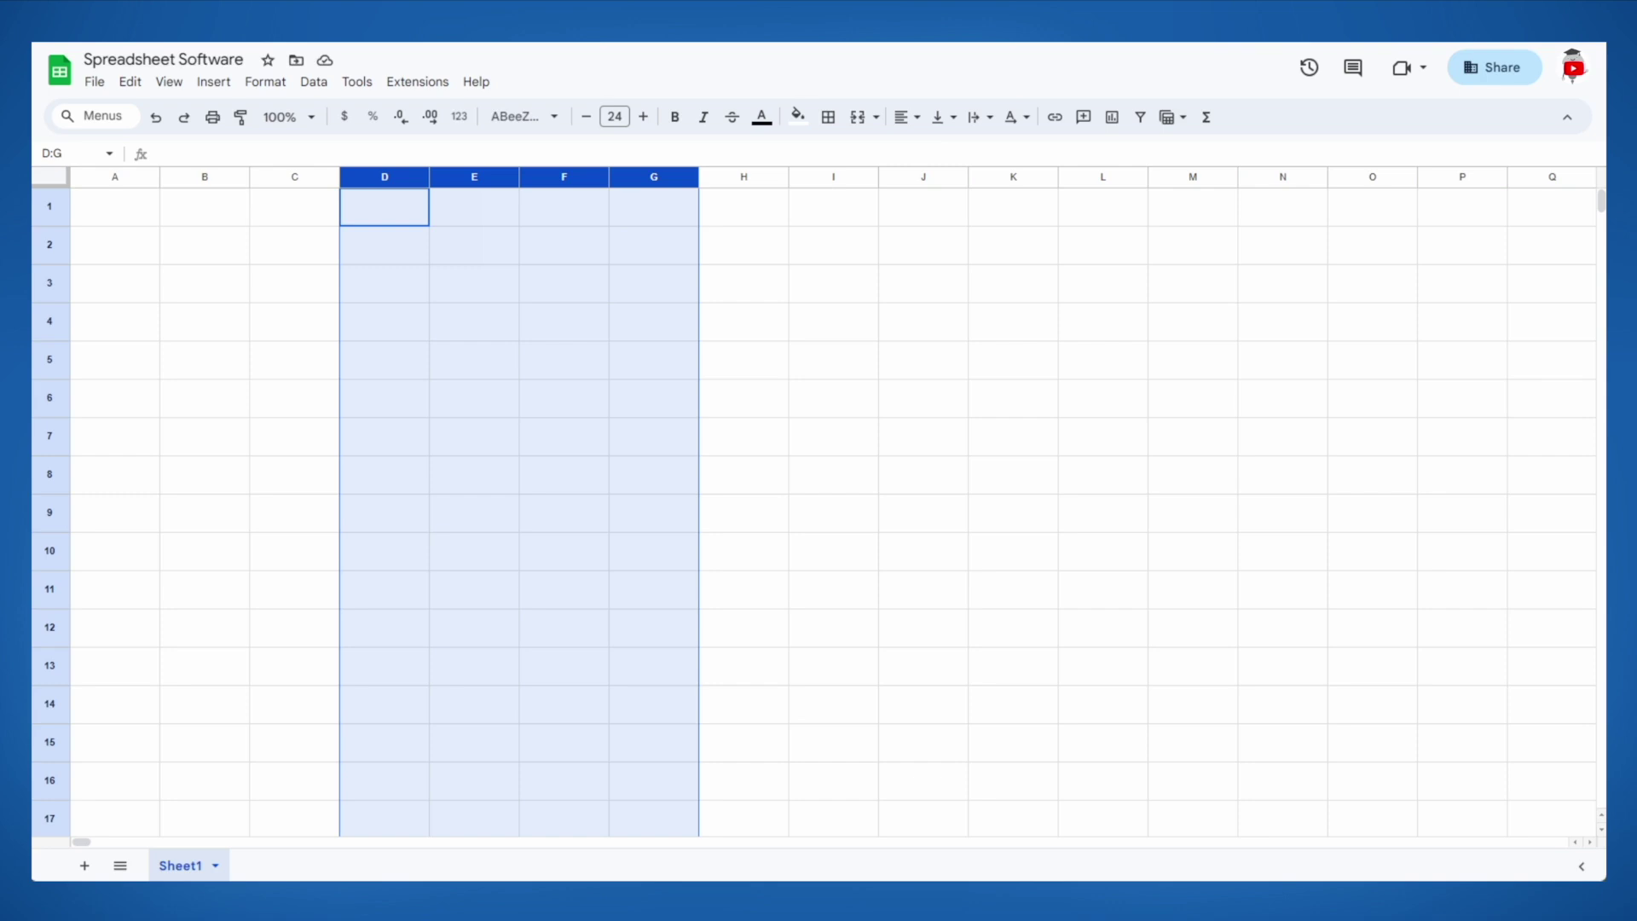
left_click(47, 178)
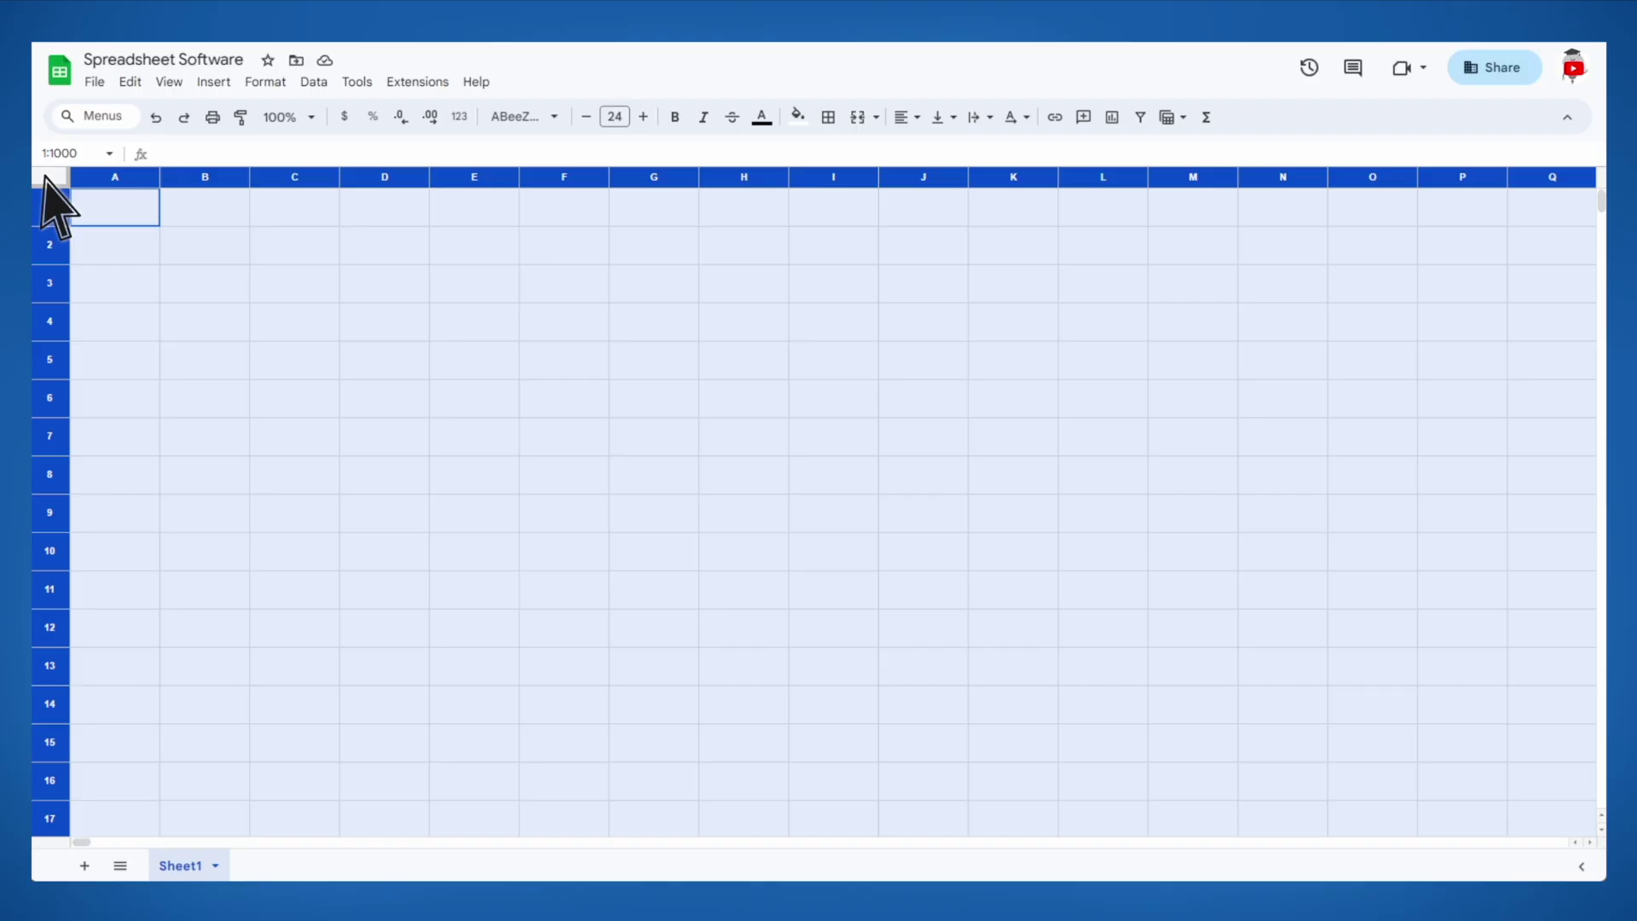
left_click(114, 207)
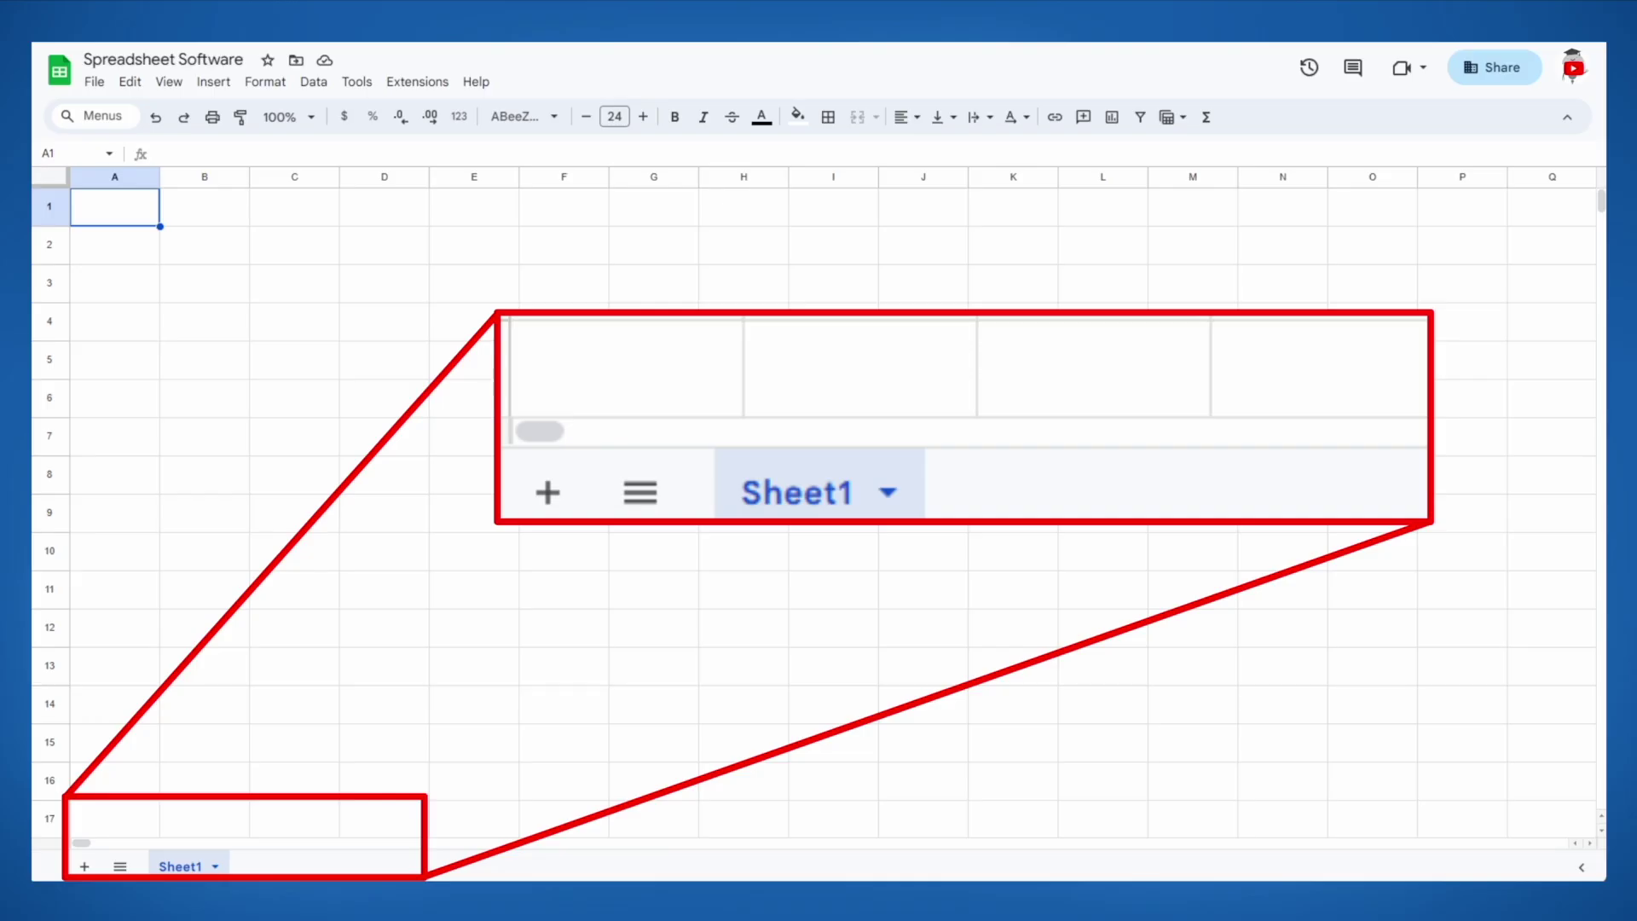
Add a second sheet and rename Sheet1 as "Practice Sheet".
left_click(85, 866)
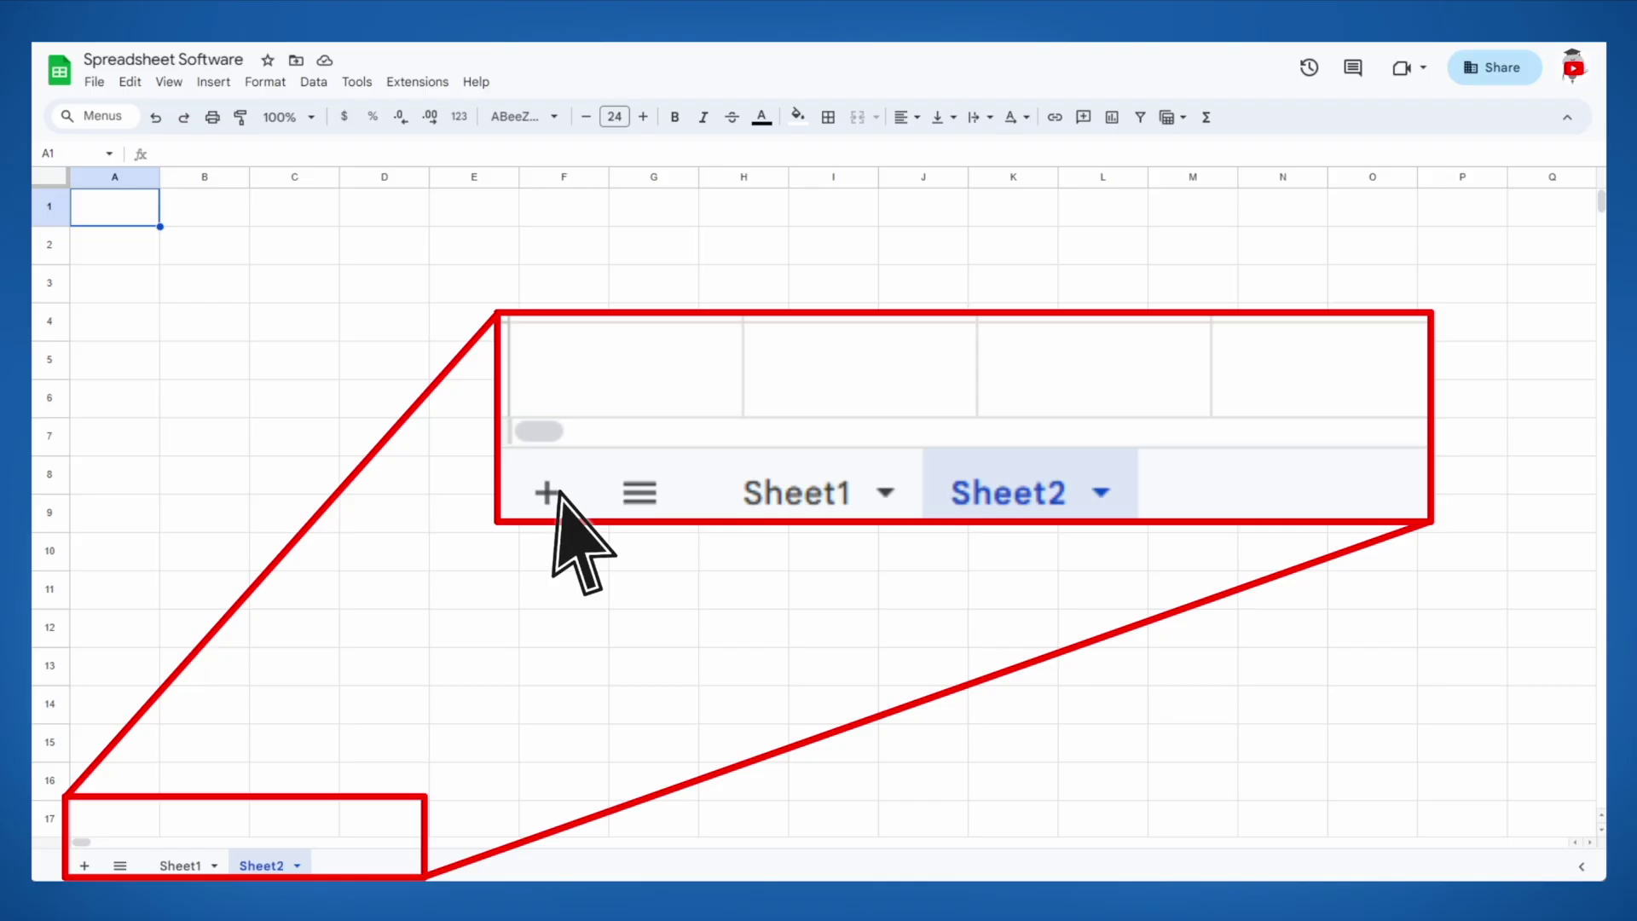
double_click(191, 864)
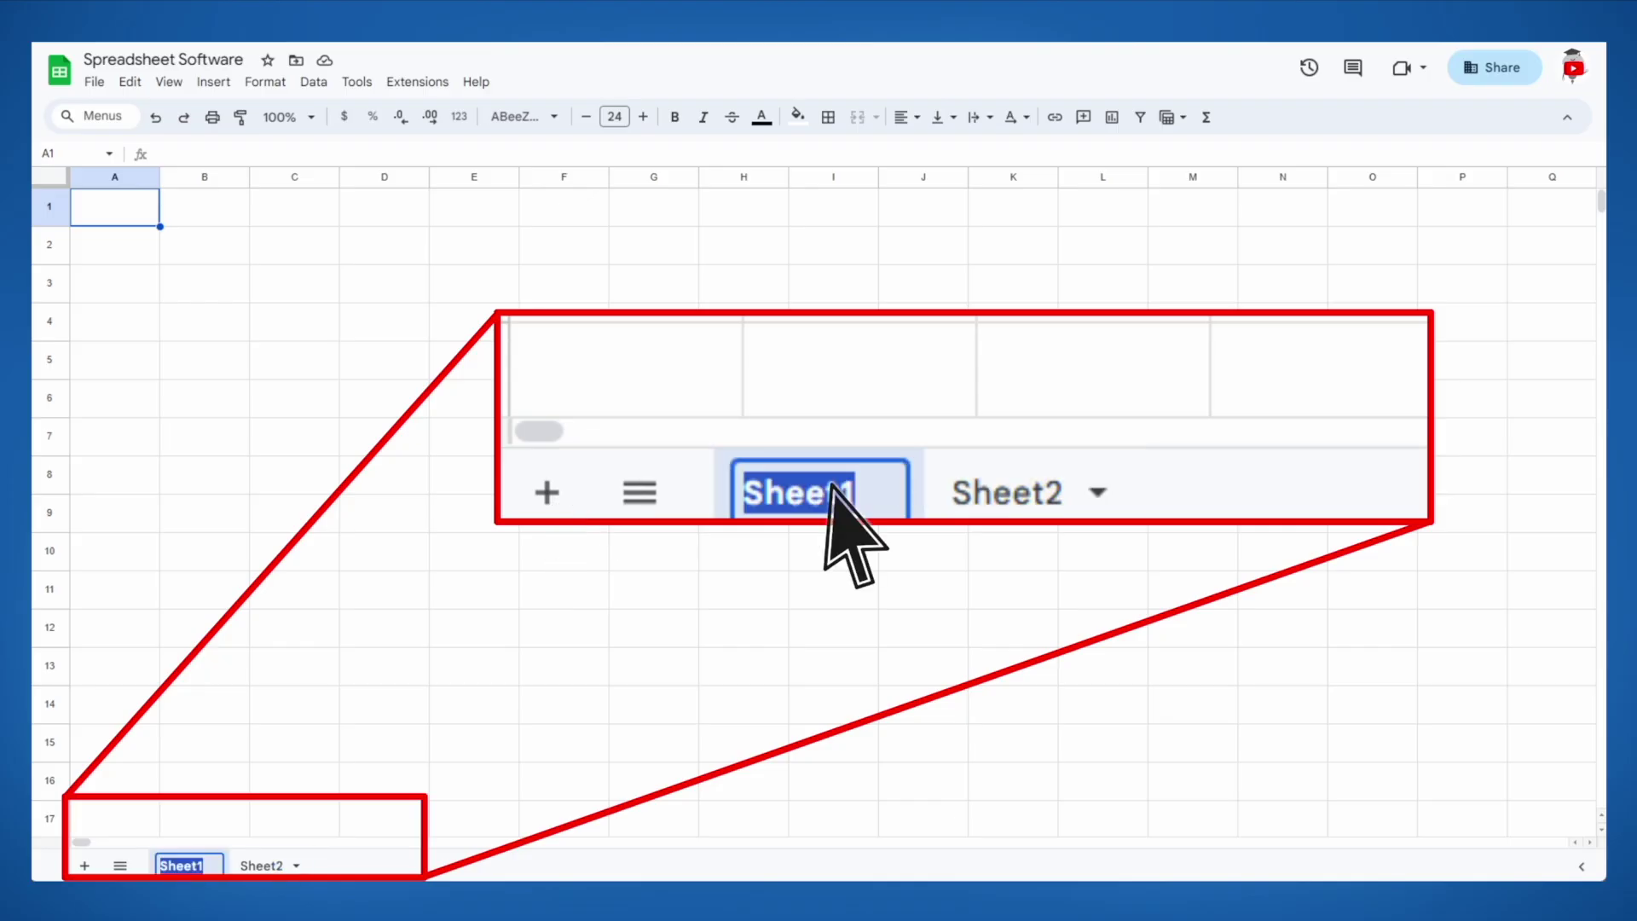
type("Practice Sheet")
key("Return")
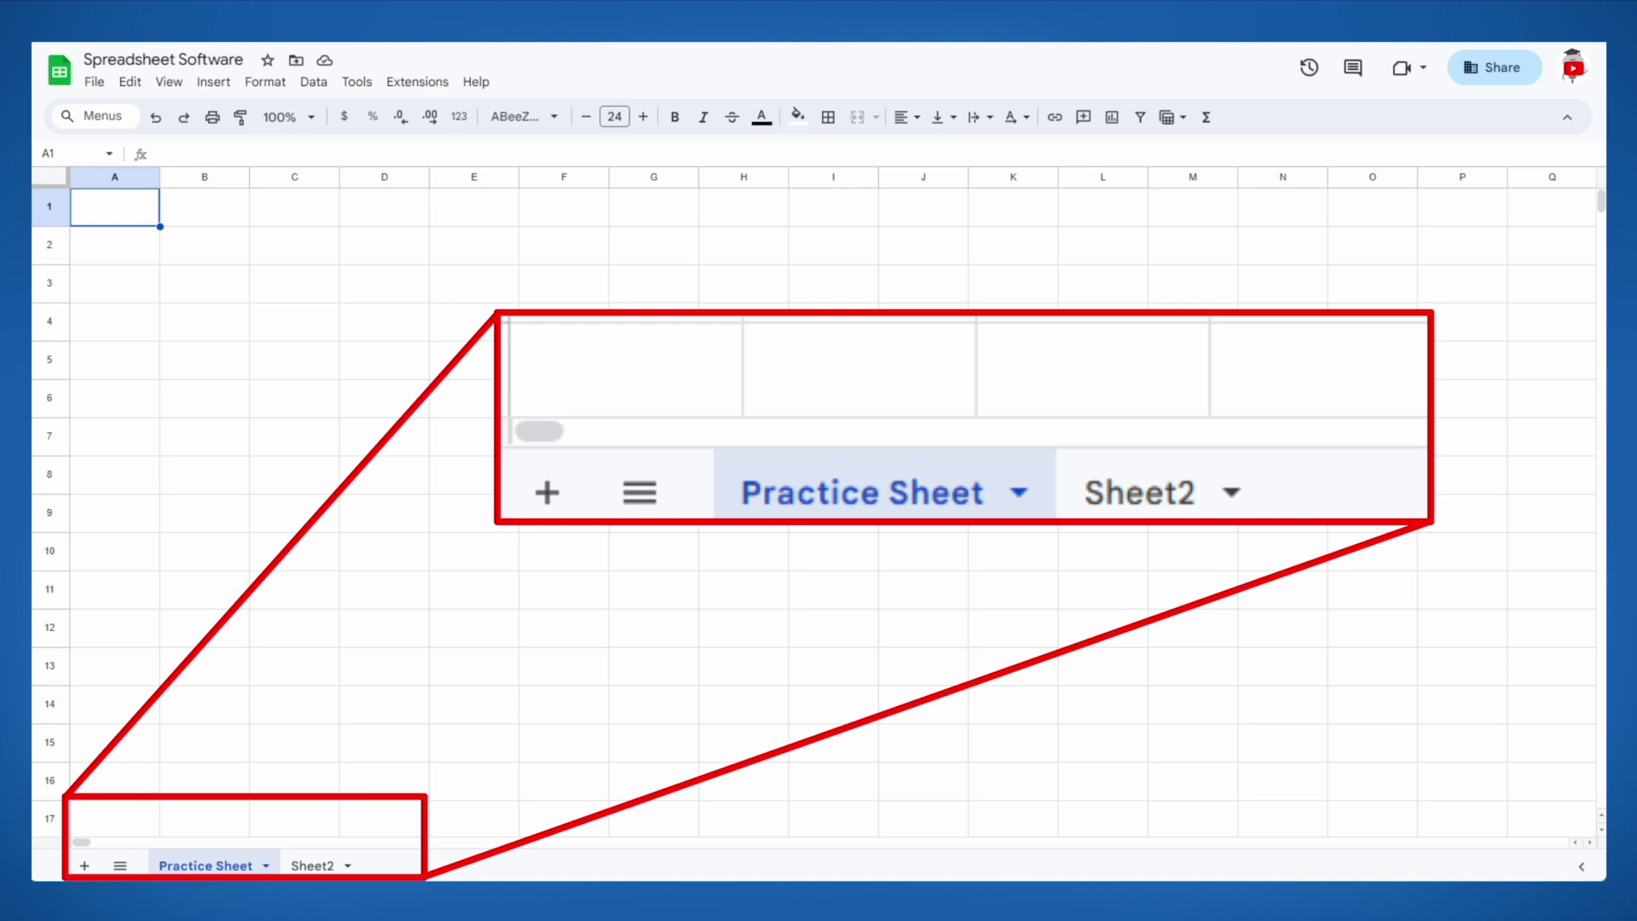
Enter "Type anything!" in cell A1 and give the cell a light green fill.
type("Type anything!")
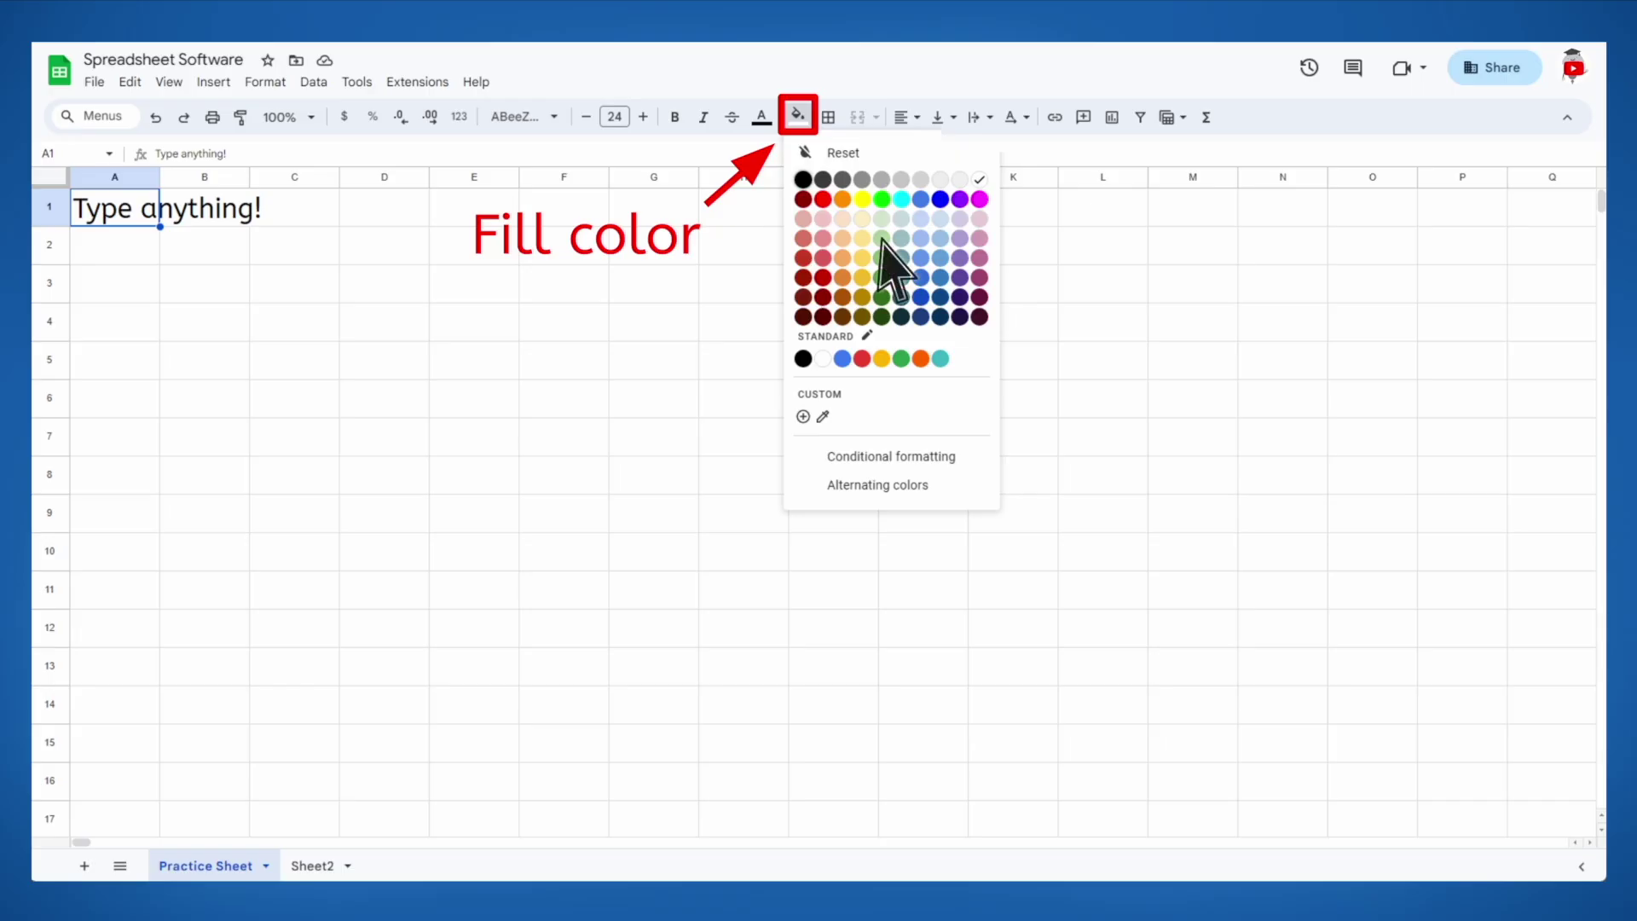
left_click(882, 239)
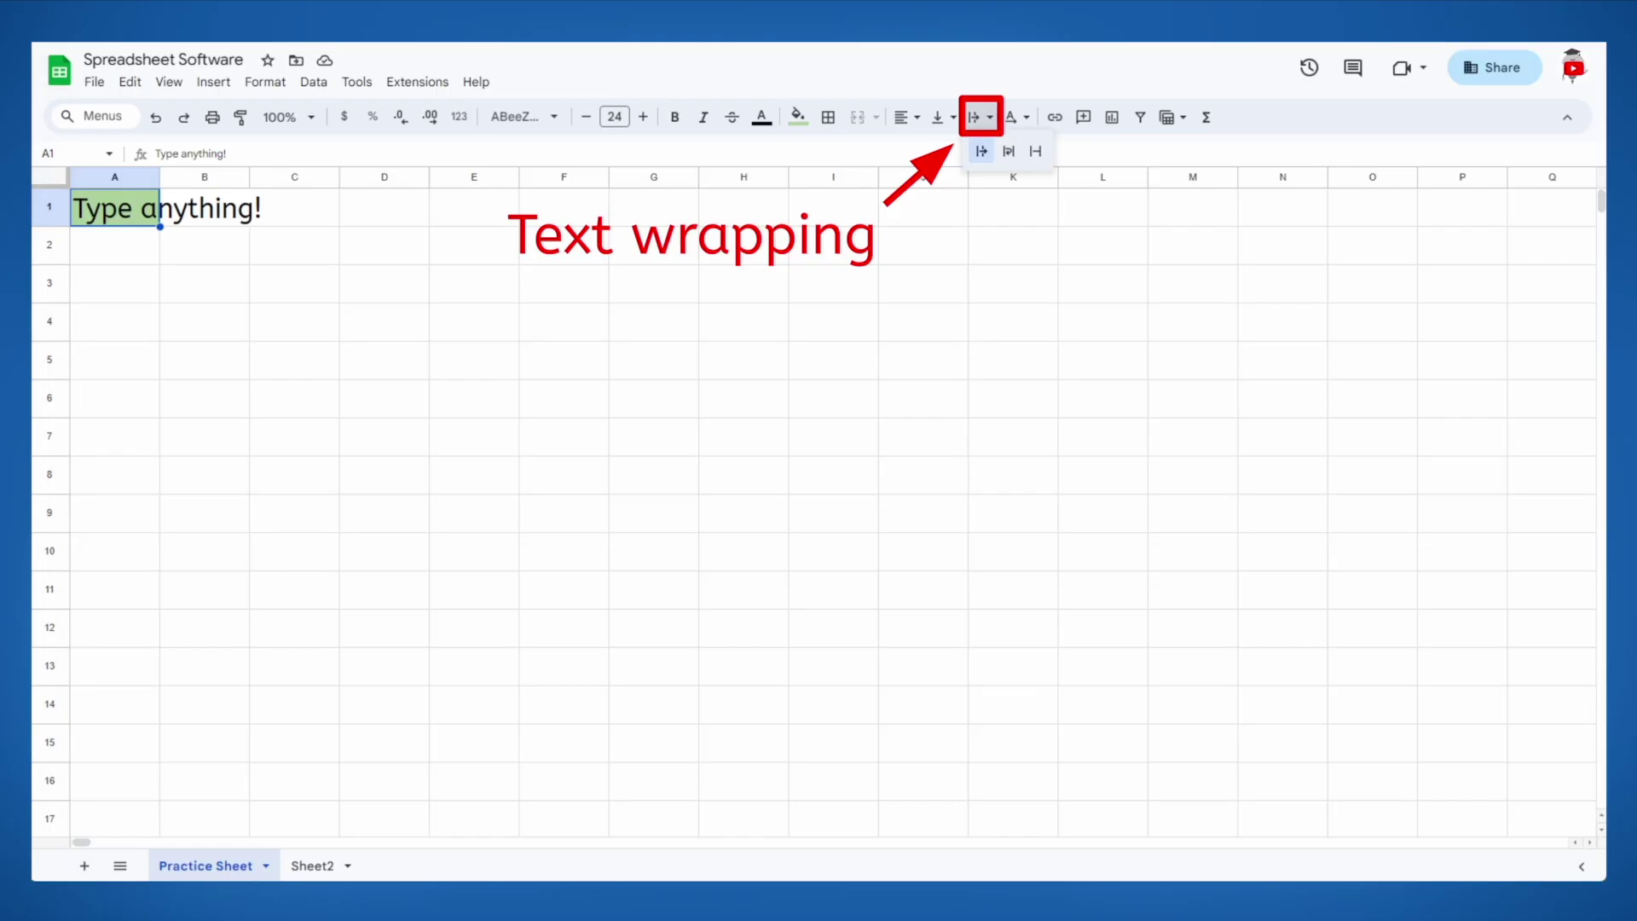
Try the wrap and clip settings on the text in A1, and set it back to overflow.
left_click(1008, 153)
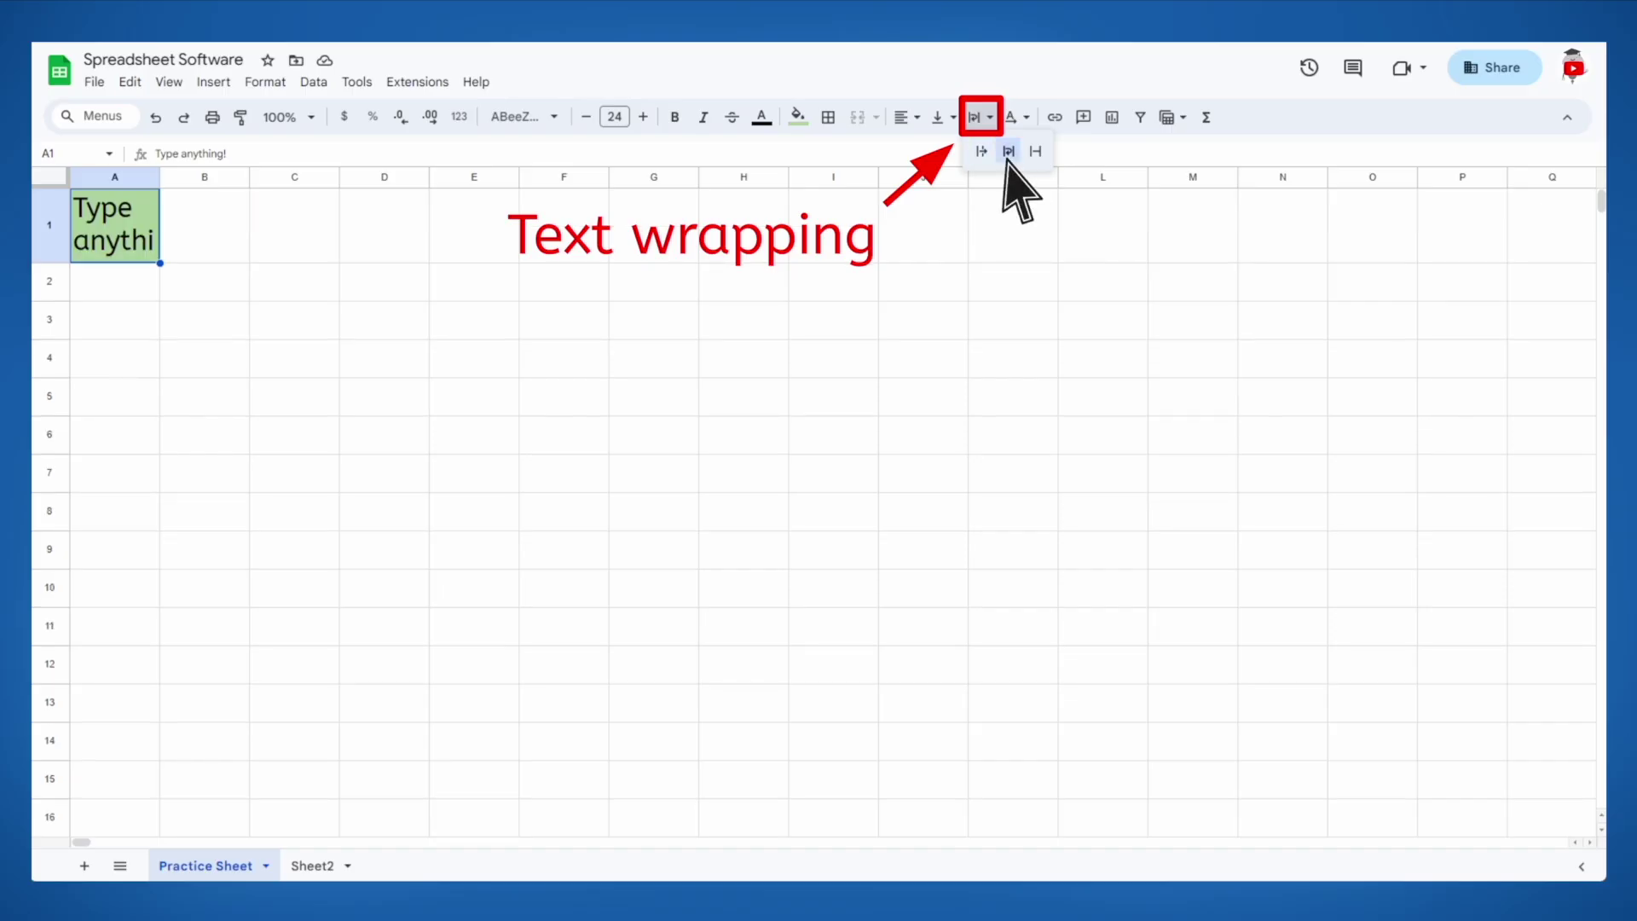
left_click(1035, 152)
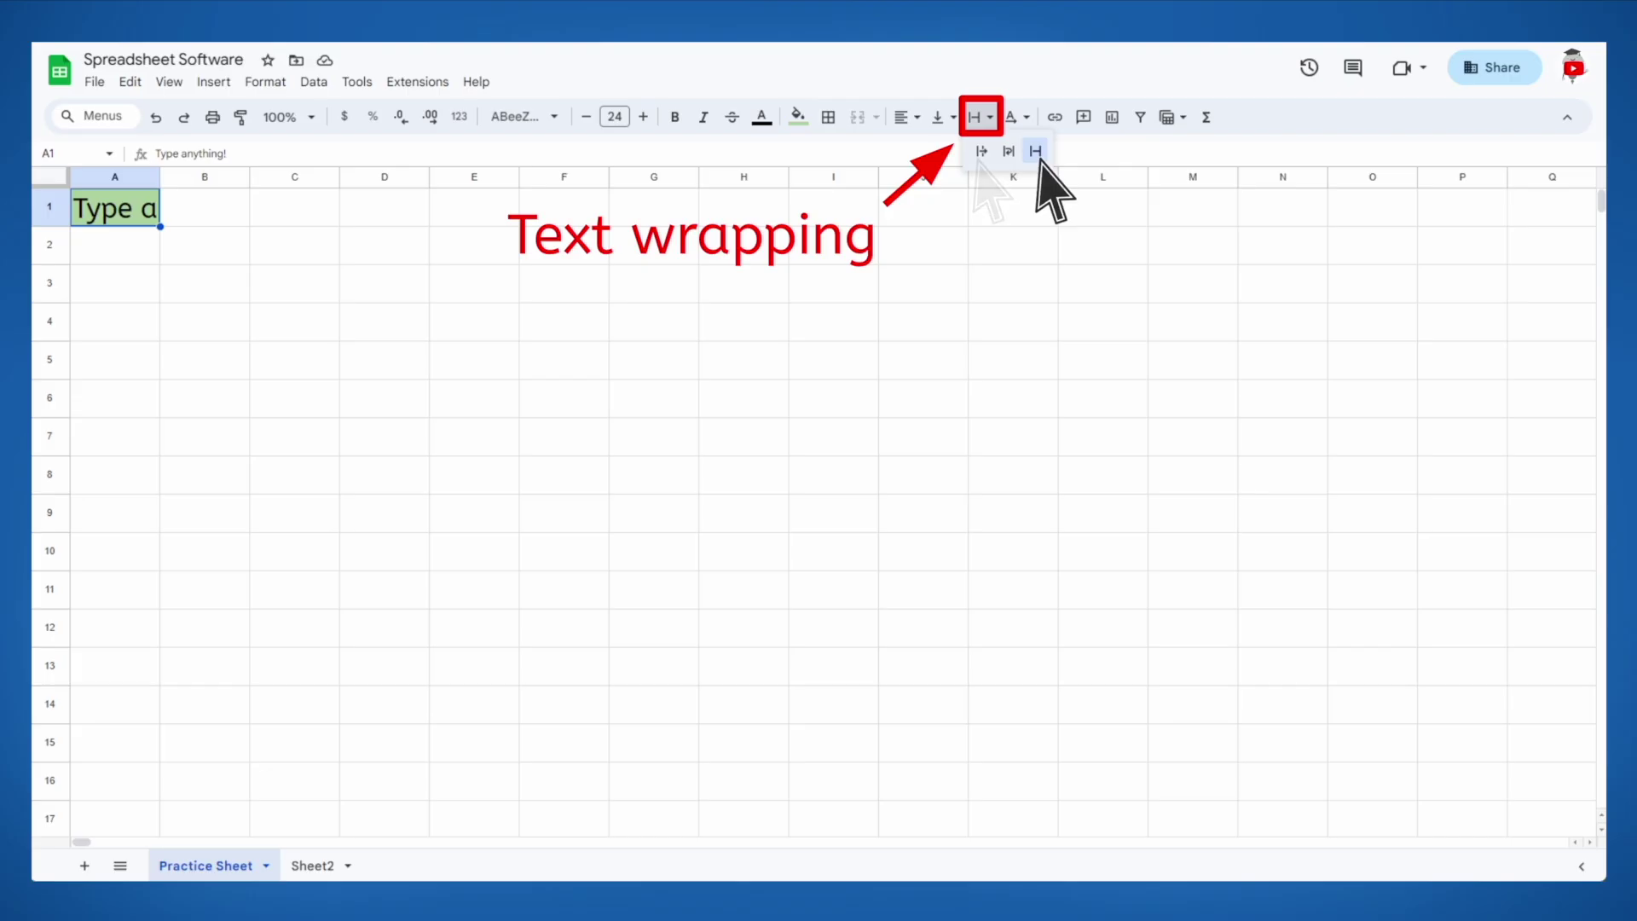
left_click(980, 154)
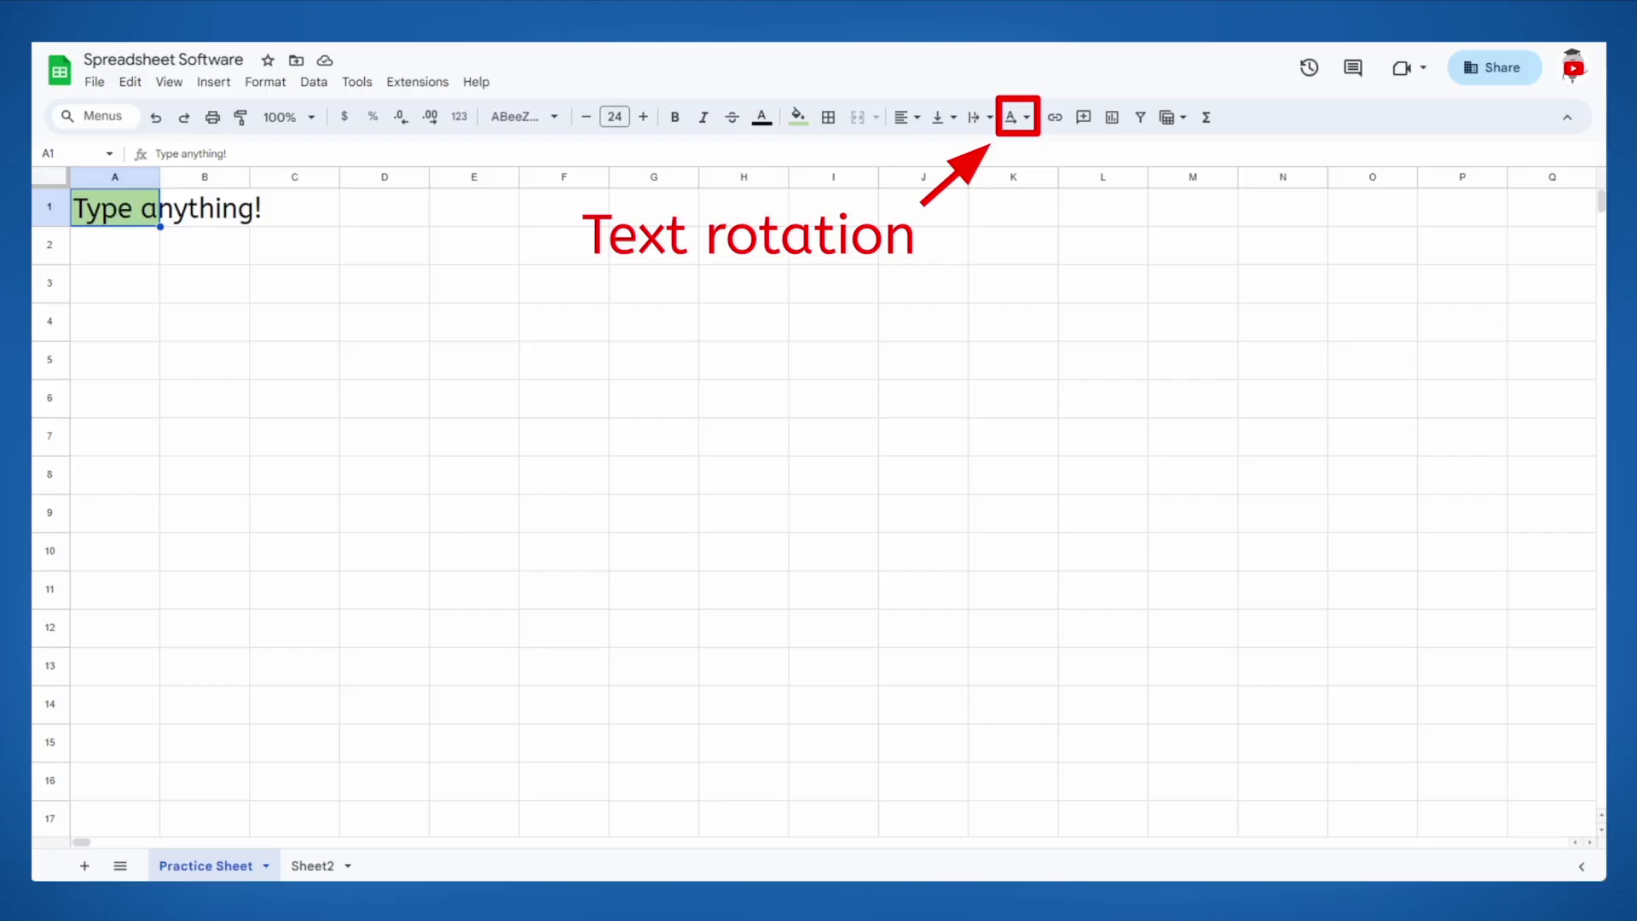
Try tilting the text in A1 upward and merging all cells in the range A1:D3.
left_click(1017, 117)
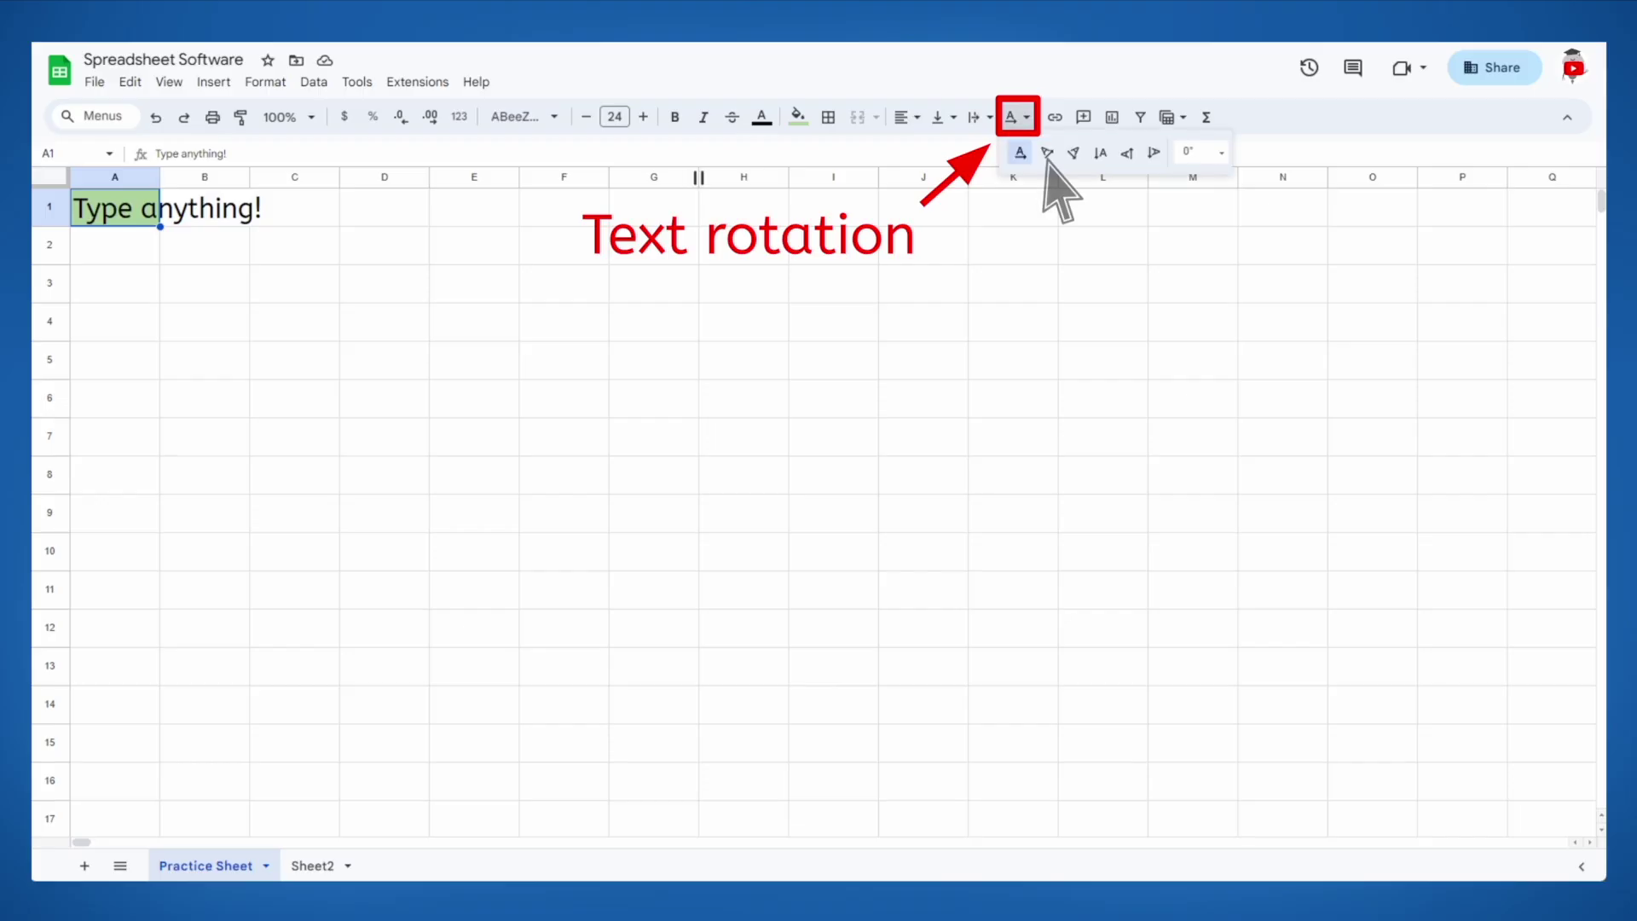
left_click(1047, 154)
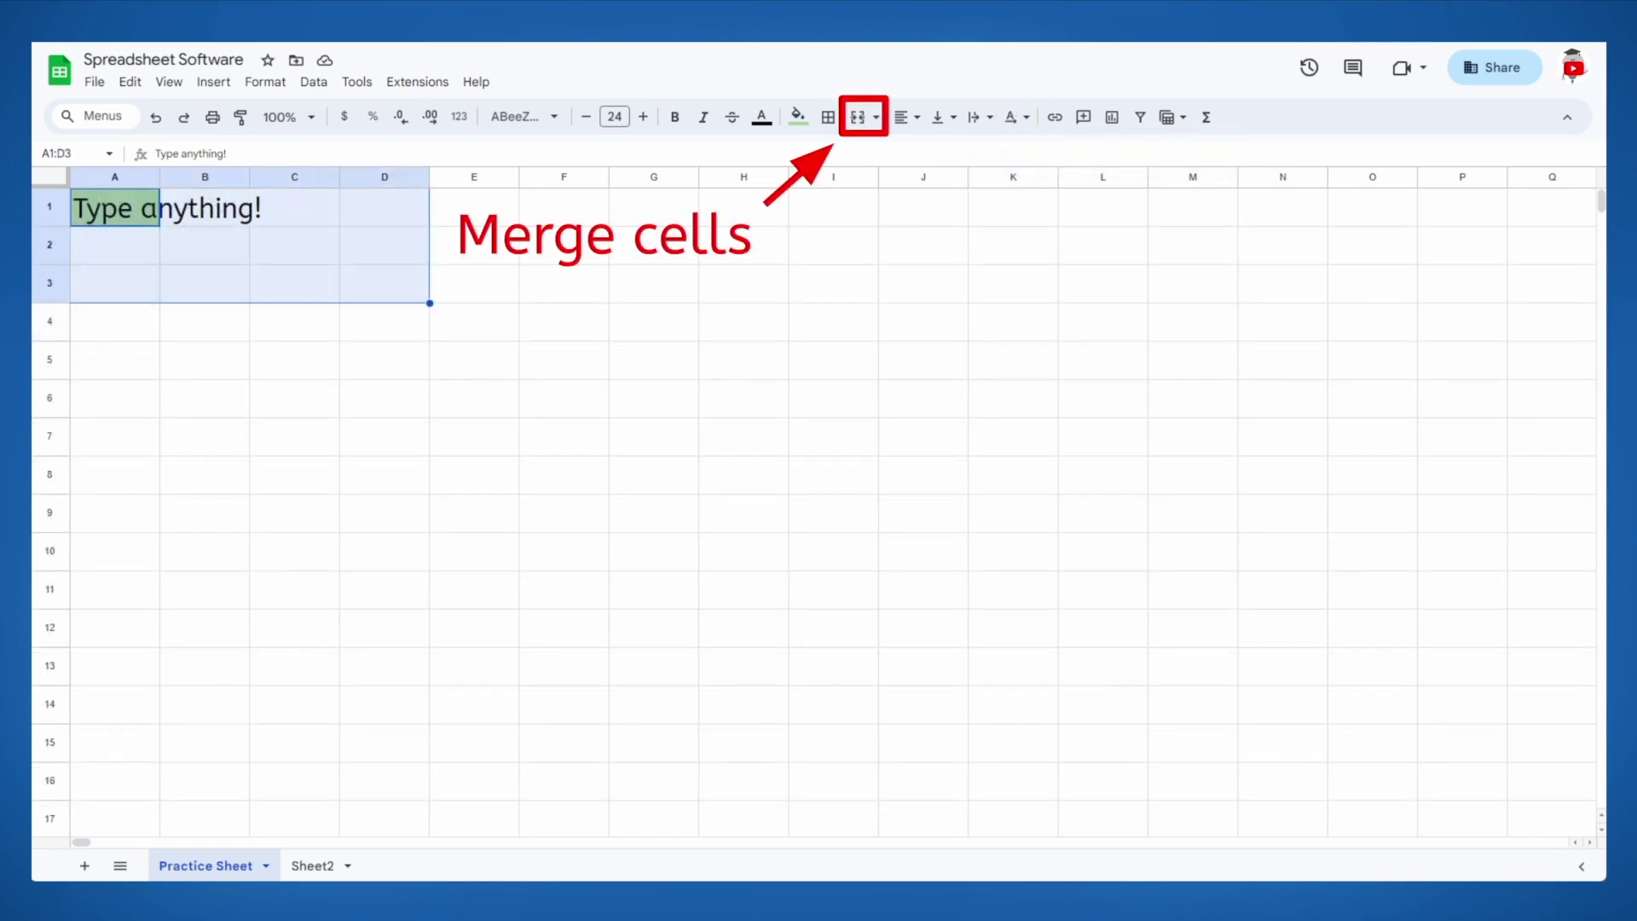
key("alt+o")
key("m")
key("a")
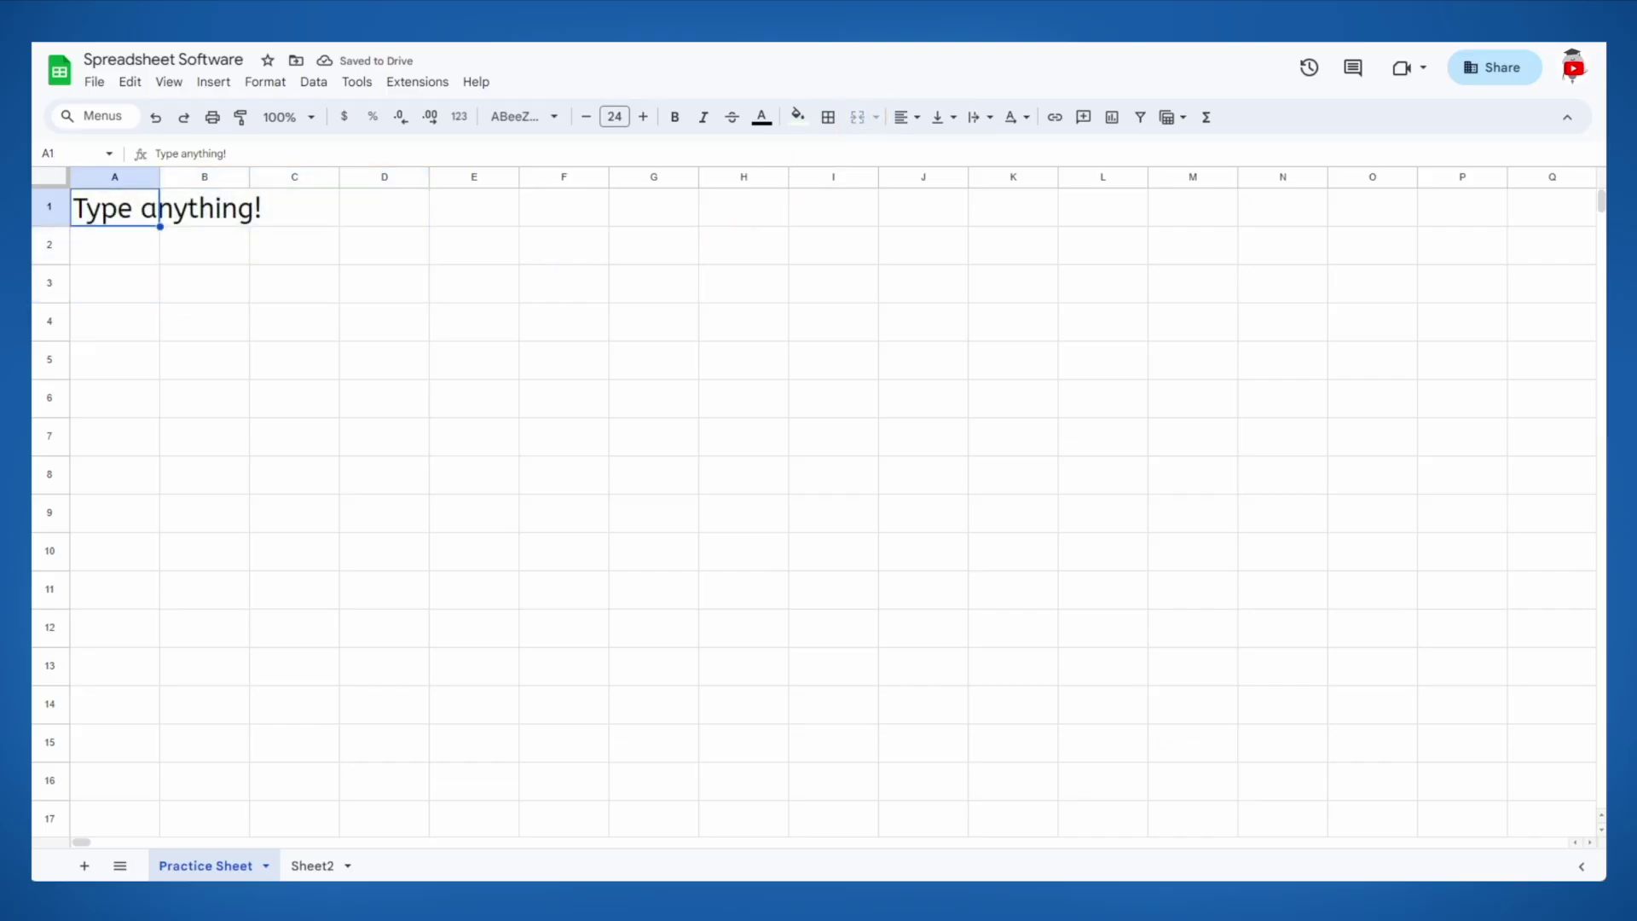
Insert a checkbox in cell A1 and toggle it.
key("alt+i")
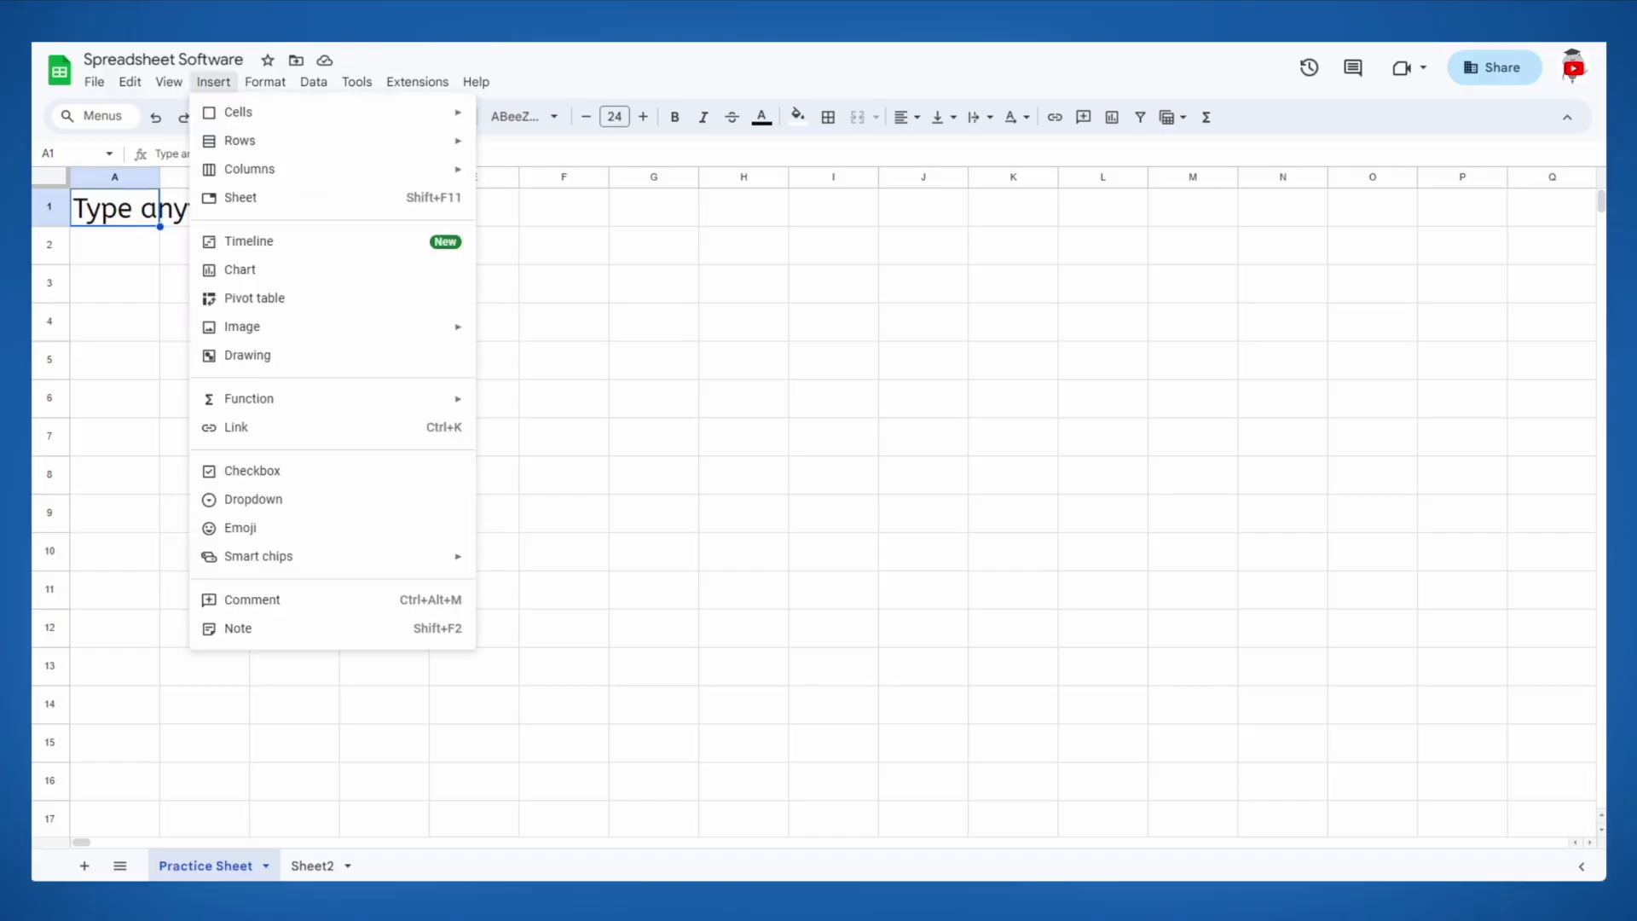
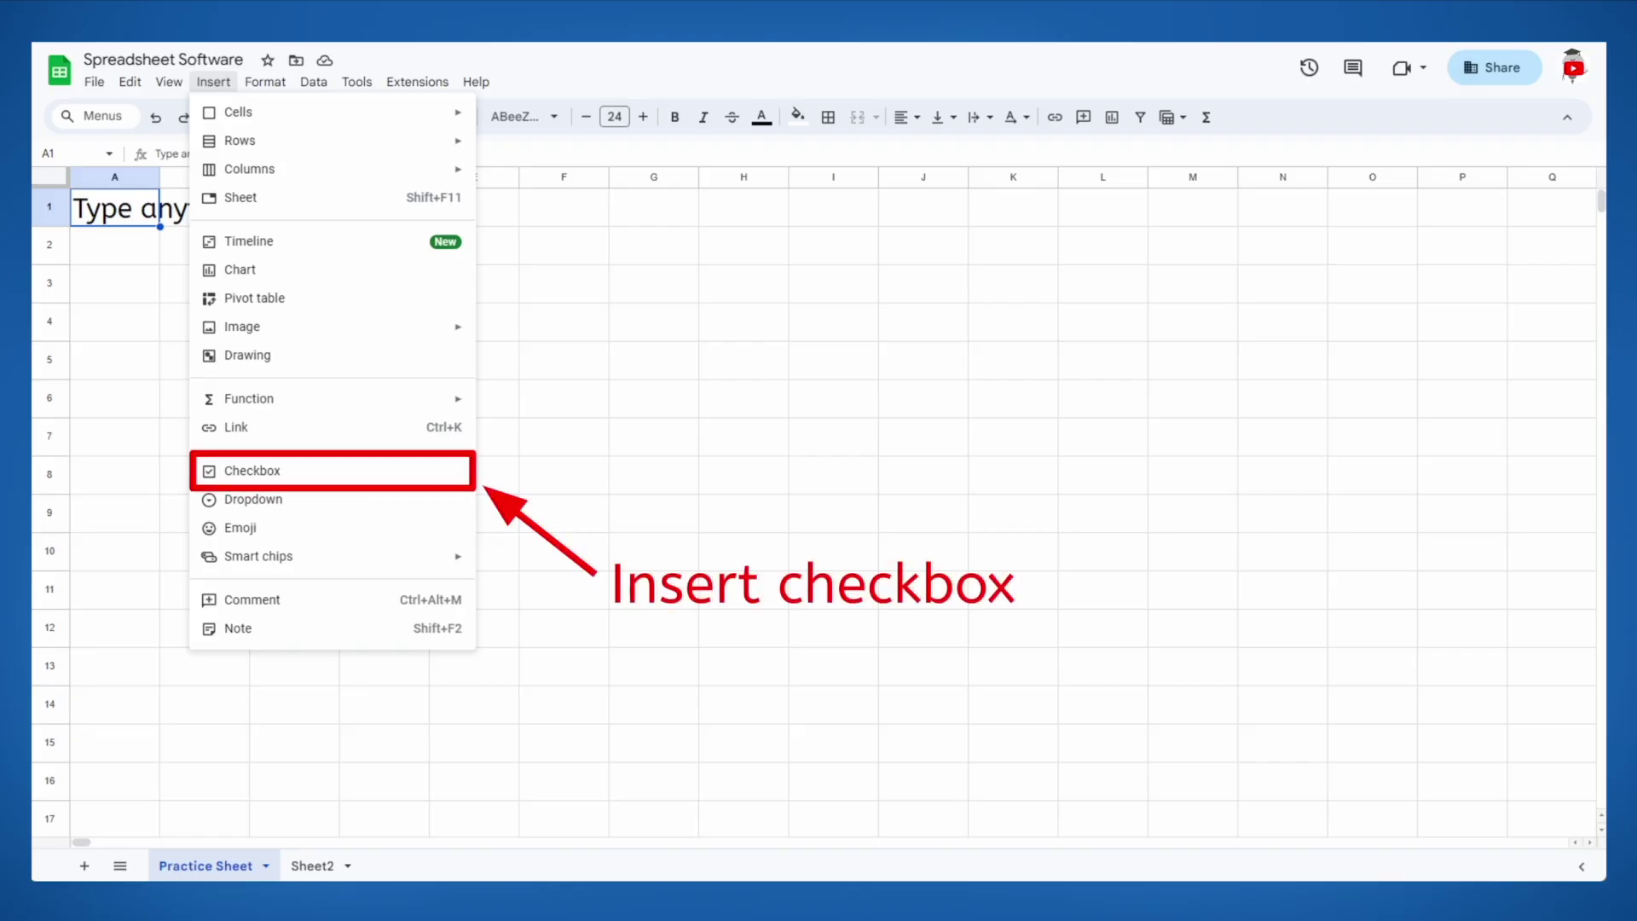
left_click(338, 471)
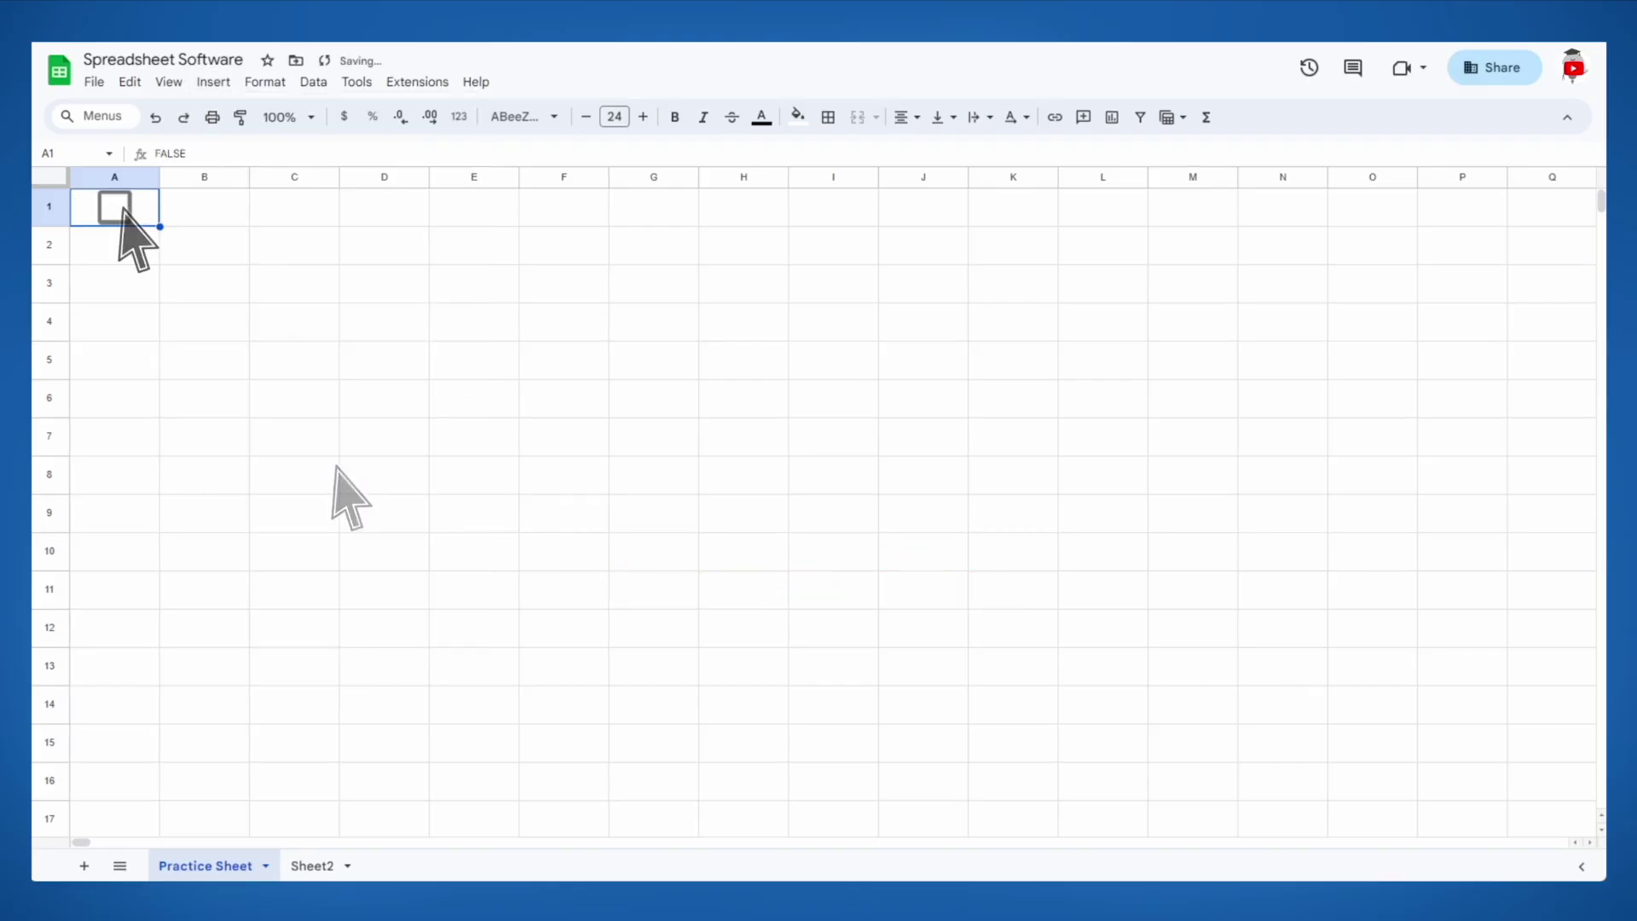
left_click(115, 206)
left_click(121, 212)
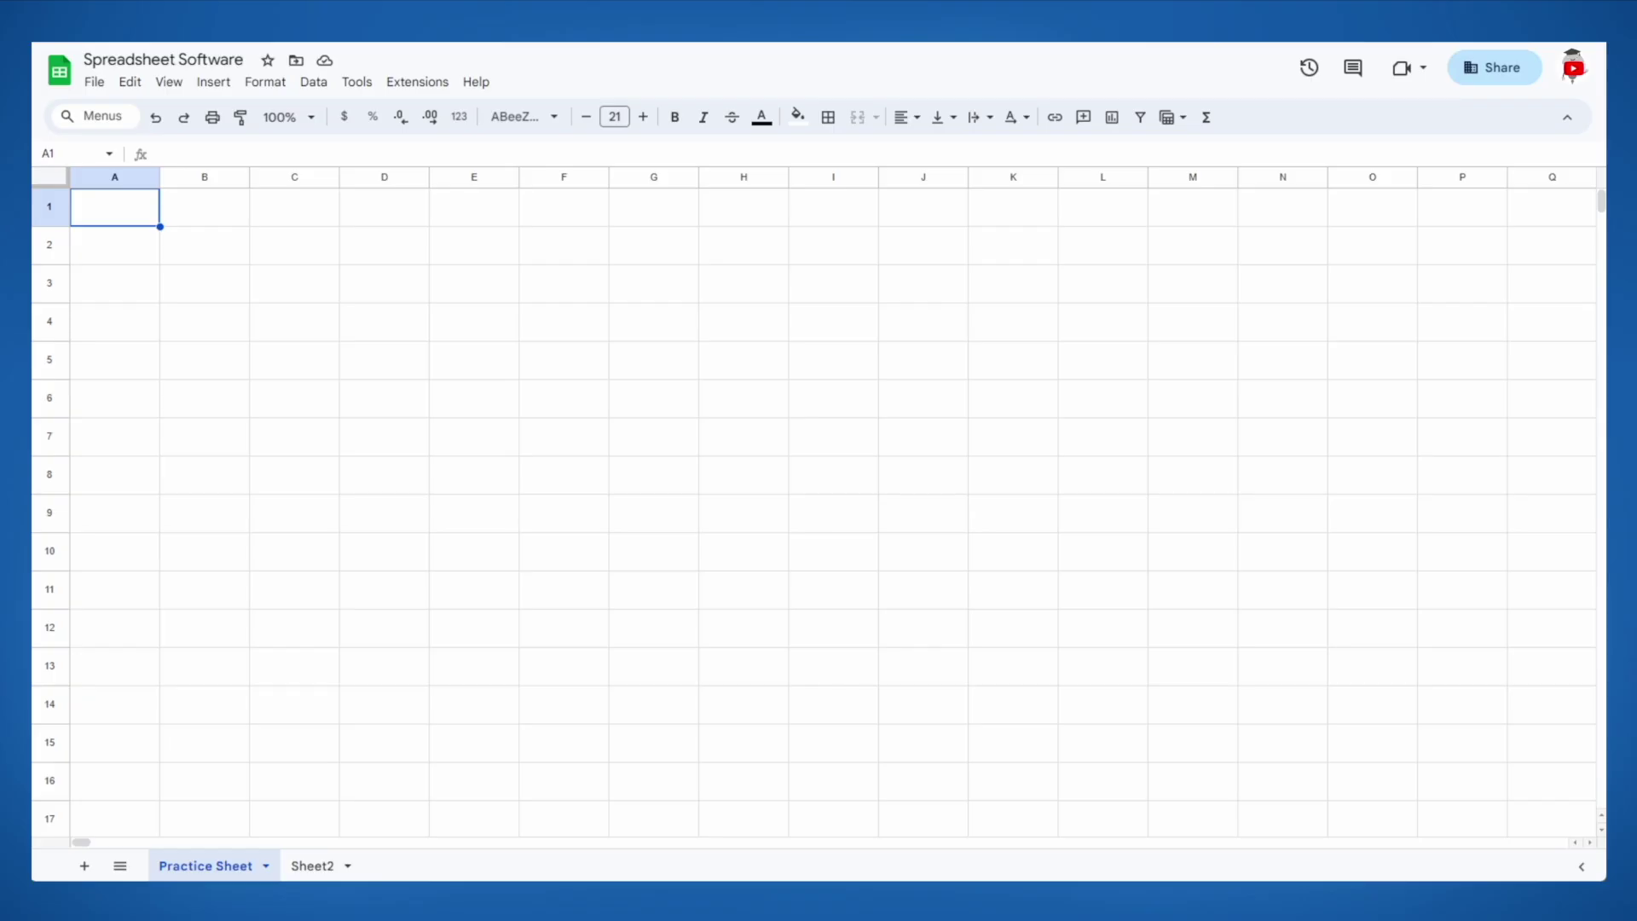
Enter the bold, grey-filled header "Name" in A1 and list six first names below it in A2:A7.
type("Name")
key("ctrl+b")
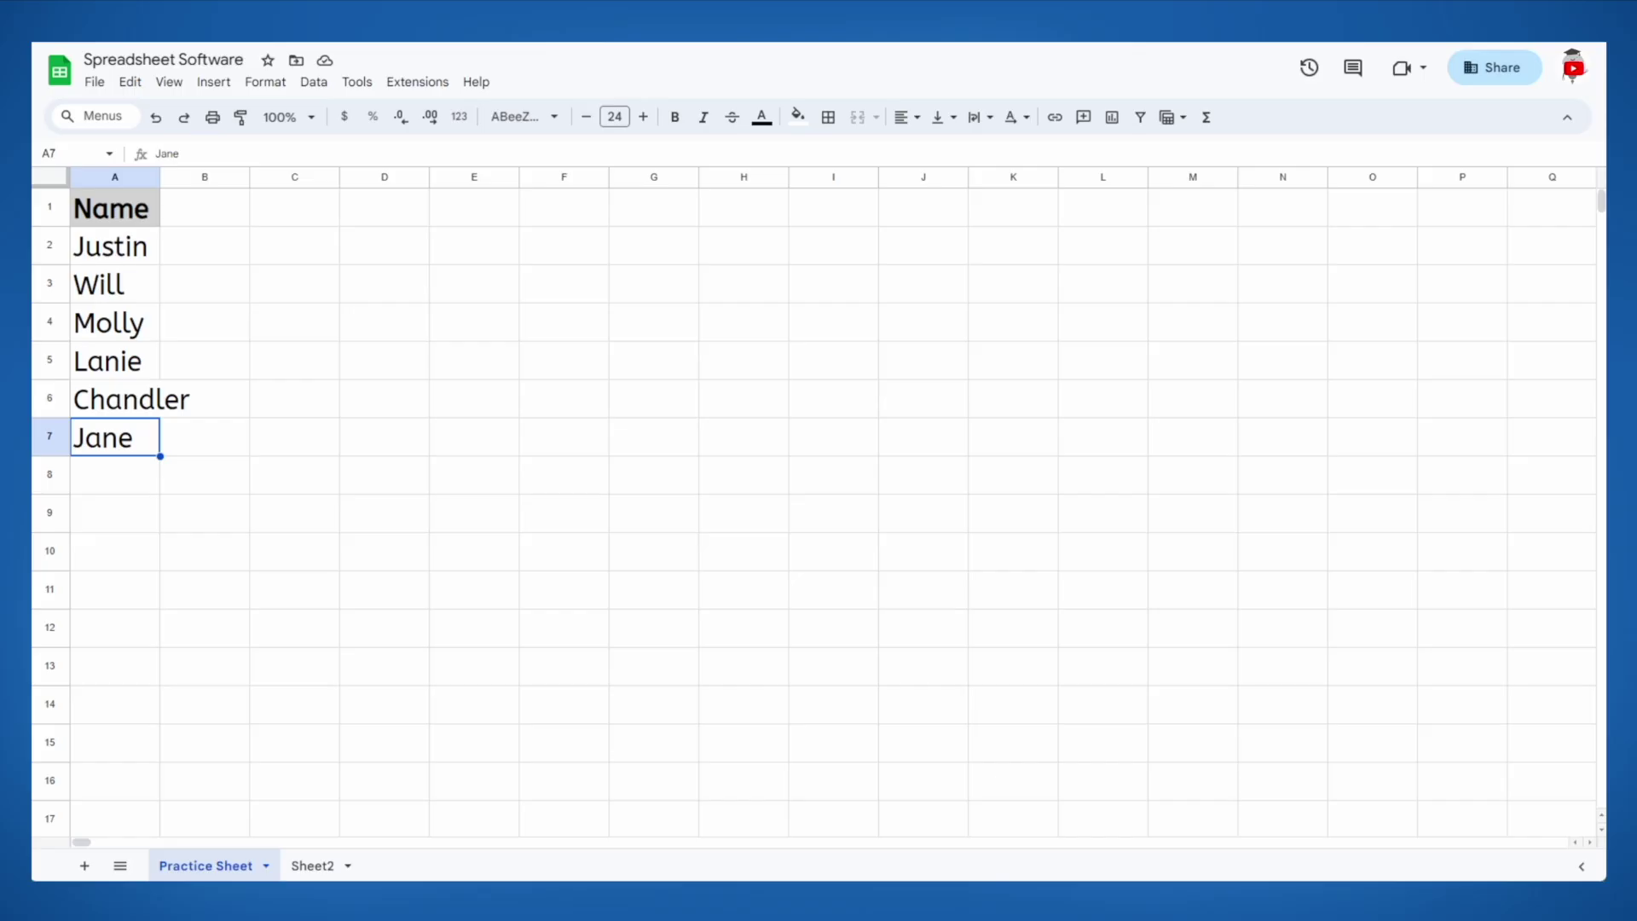
Sort the names in A2:A7 by column A from A to Z.
left_click_drag(111, 246, 111, 438)
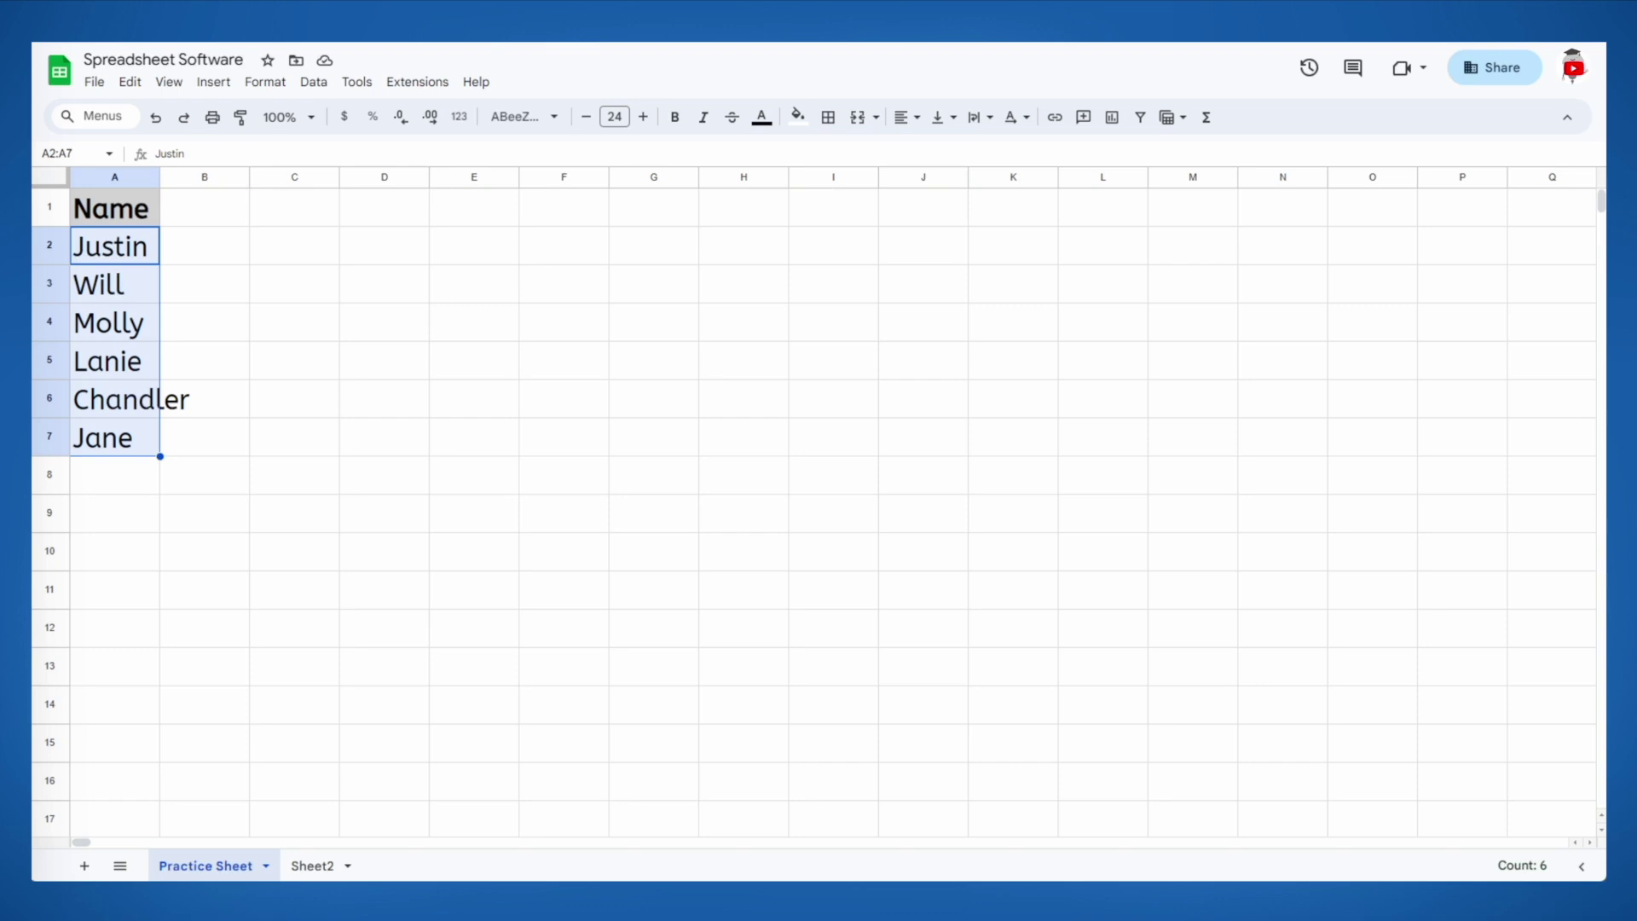
left_click(314, 82)
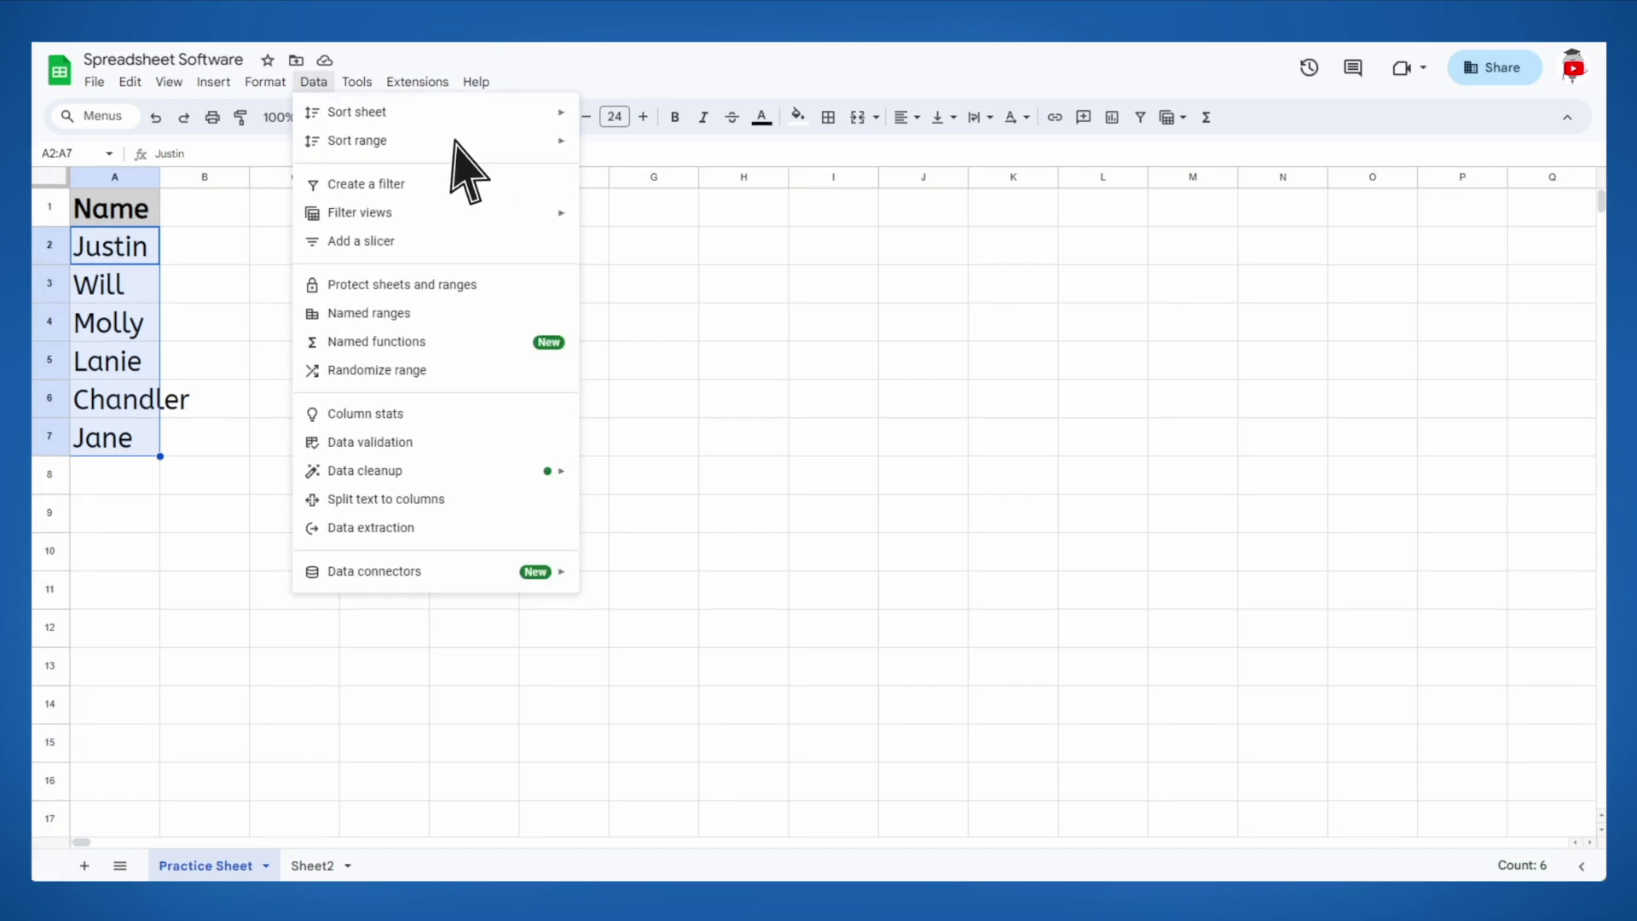
mouse_move(454, 142)
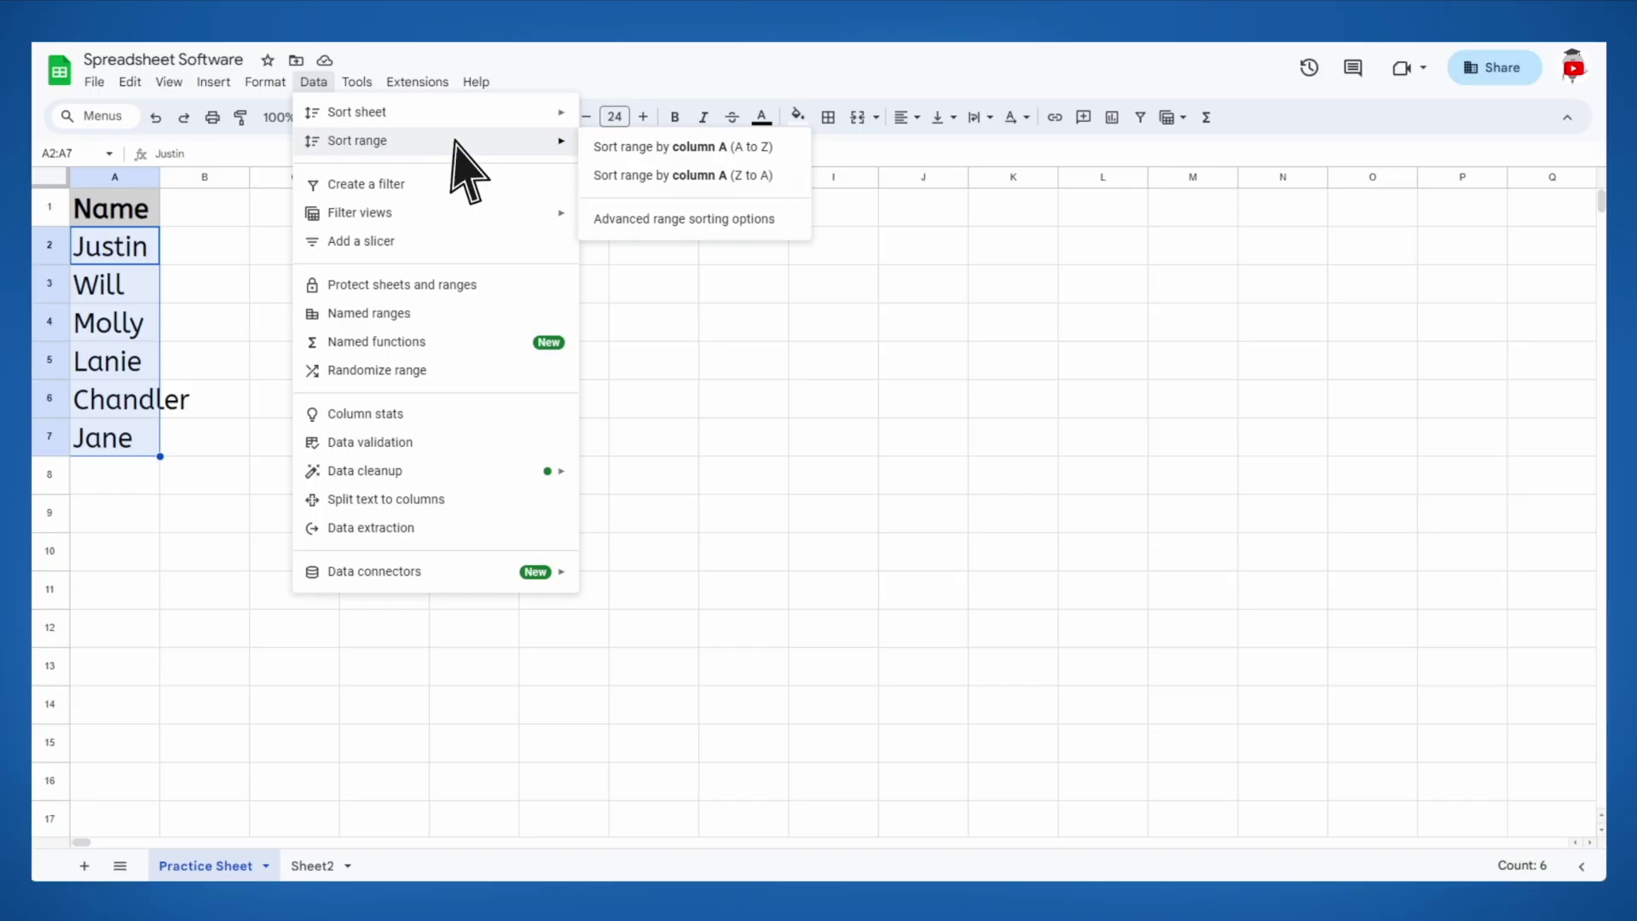
left_click(786, 151)
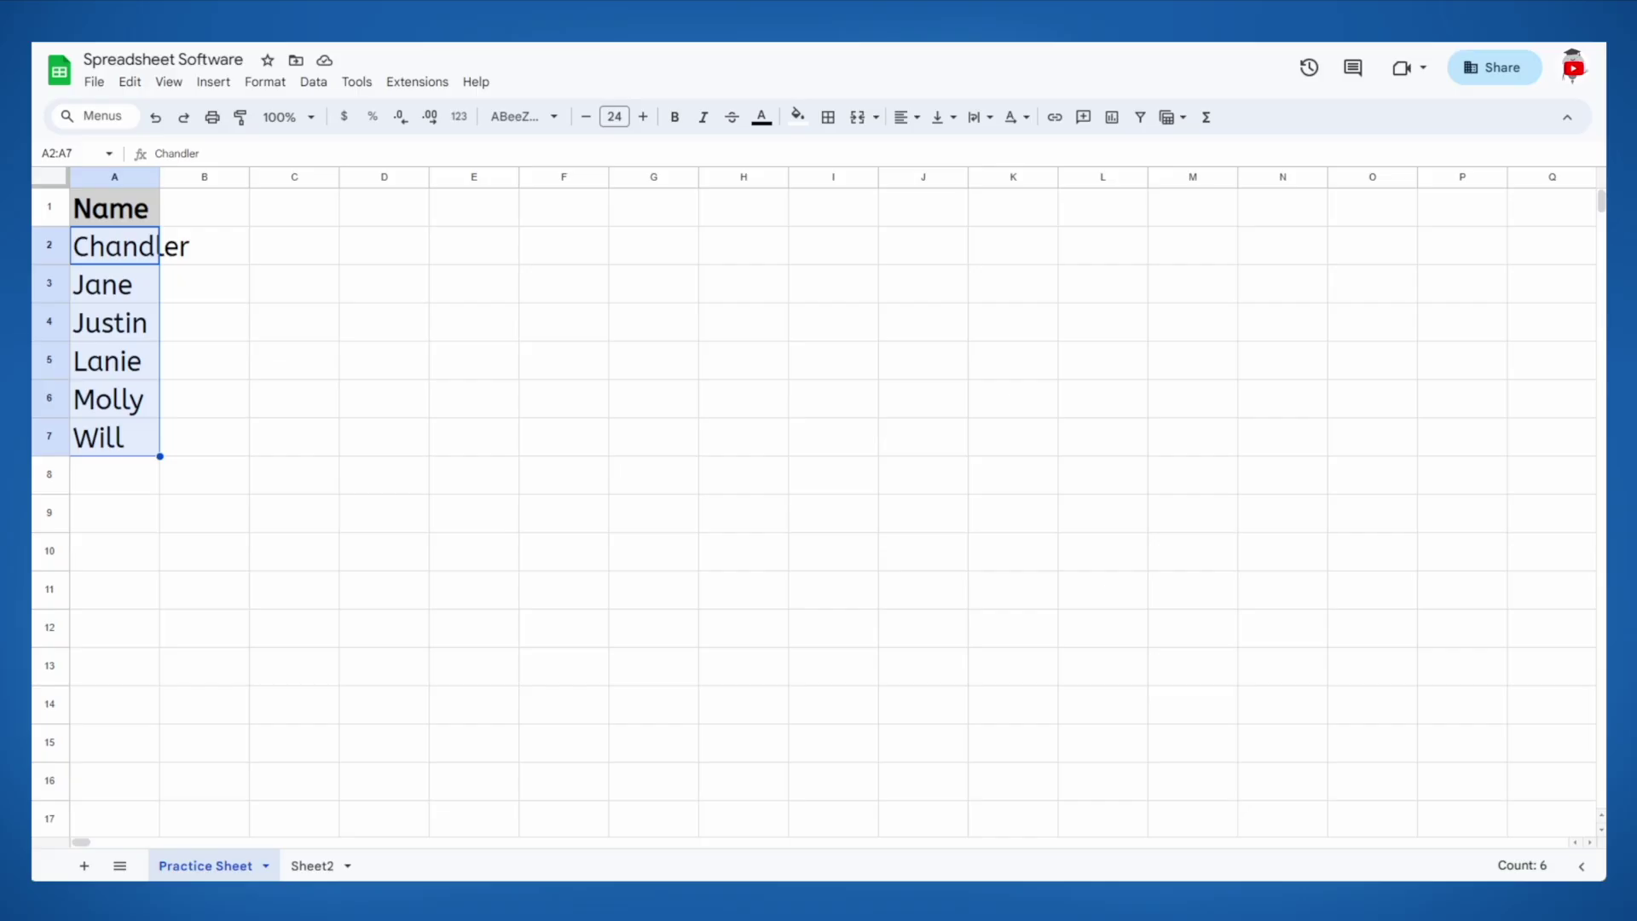
Enter the bold, grey-filled header "Age" in B1 and the ages 13, 26, 34, 29, 26 and 17 in B2:B7.
left_click(204, 207)
type("Age")
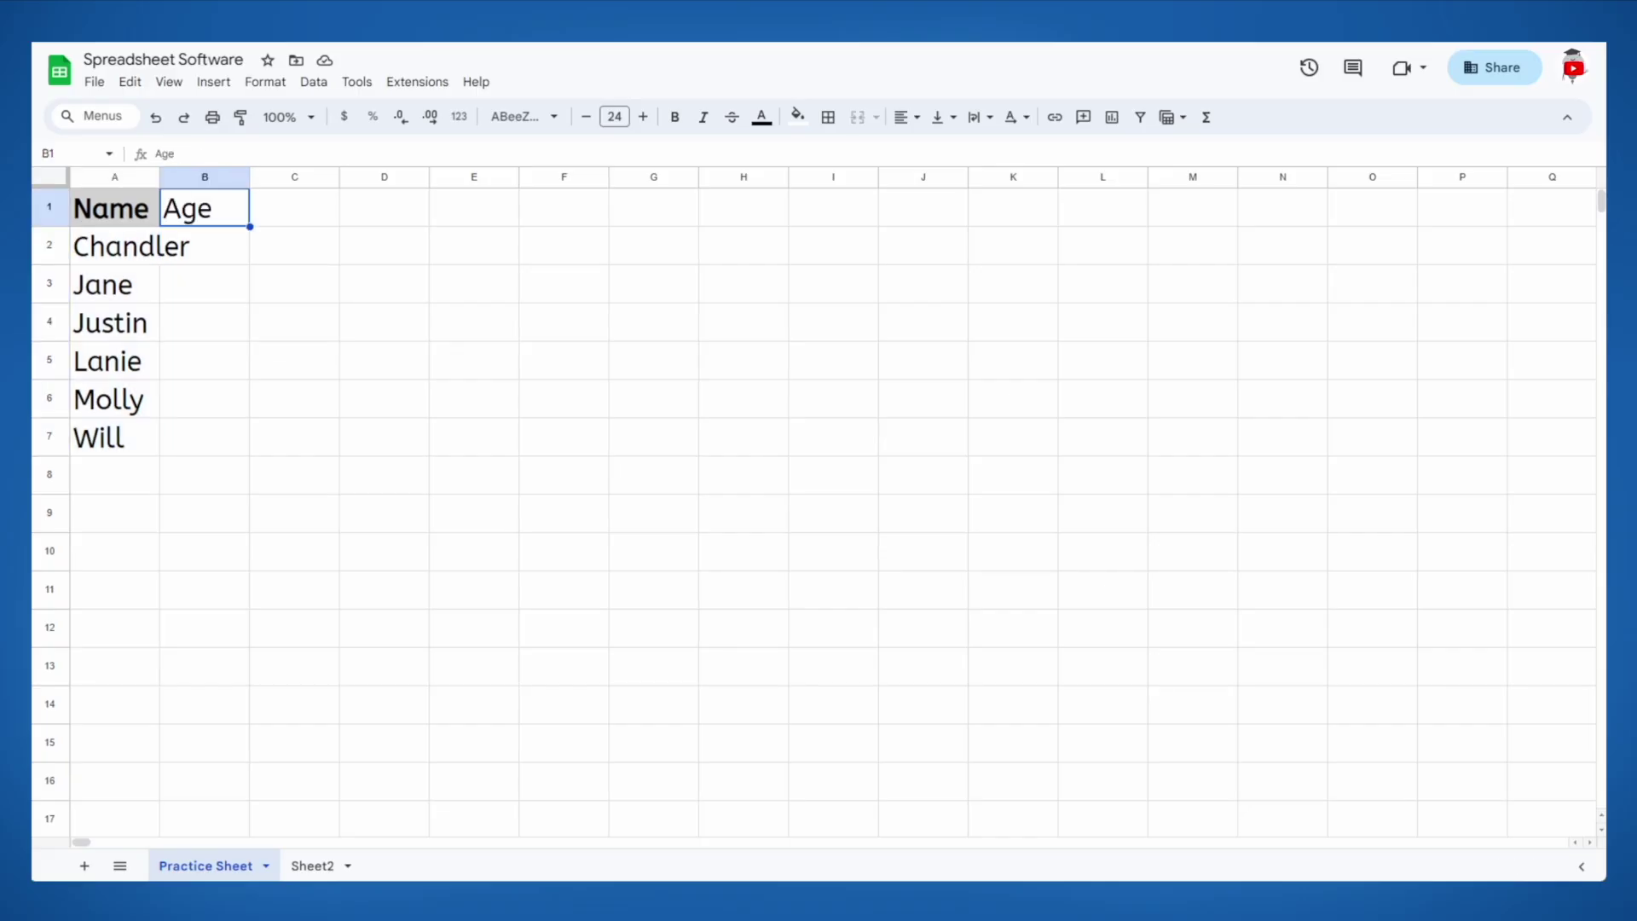
key("ctrl+b")
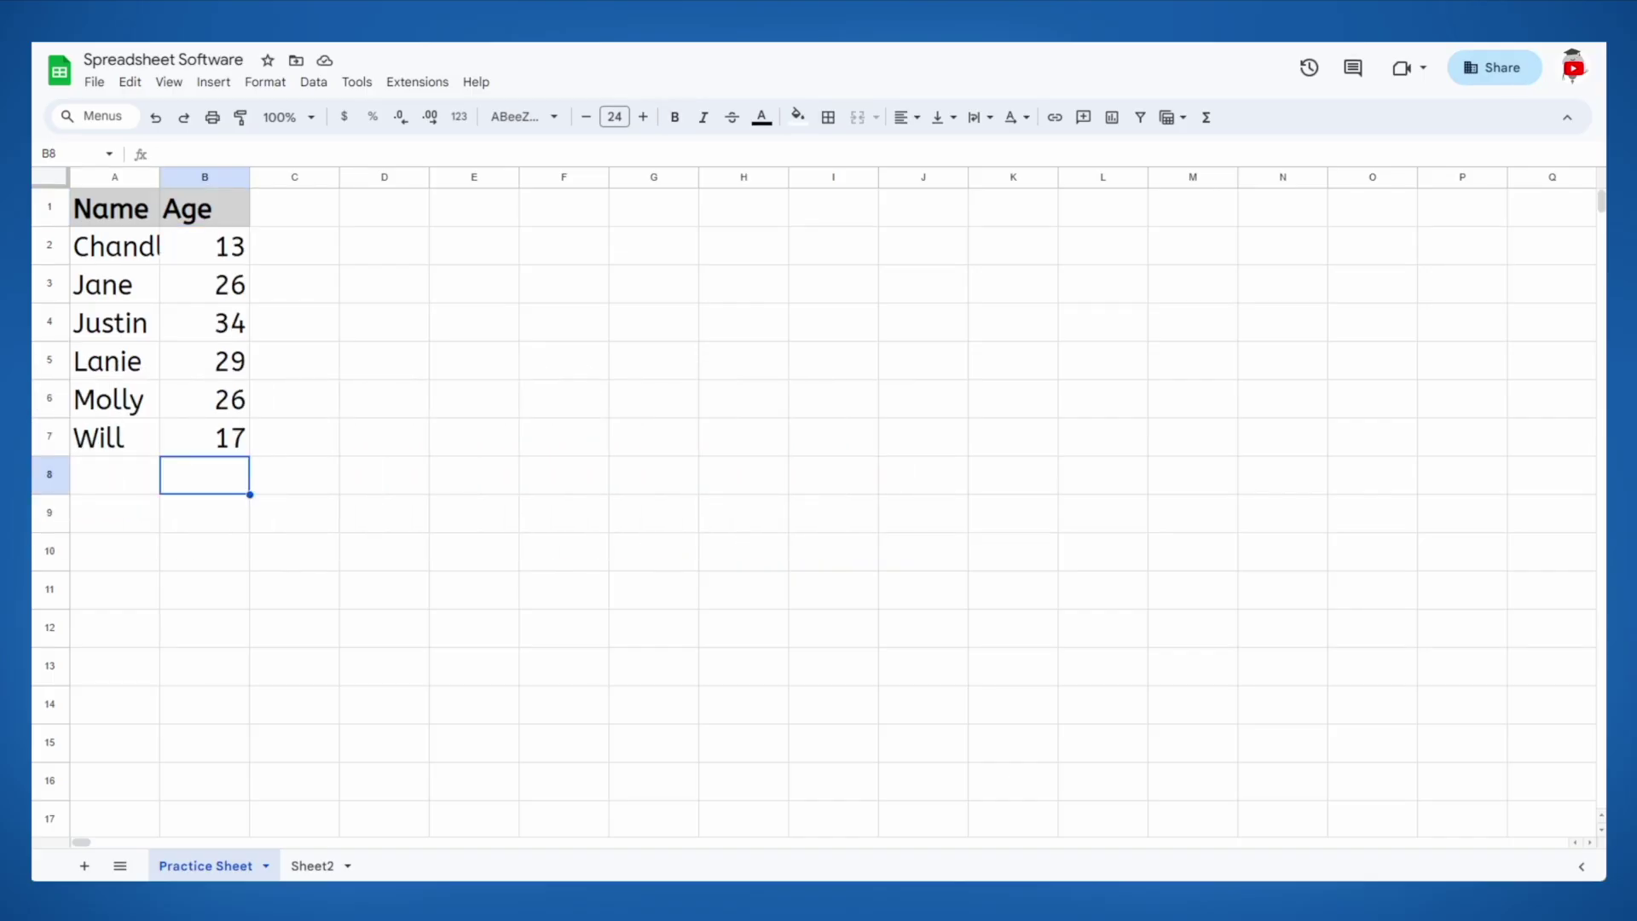
Widen column A so that the full name in A2 fits inside its cell.
left_click(115, 246)
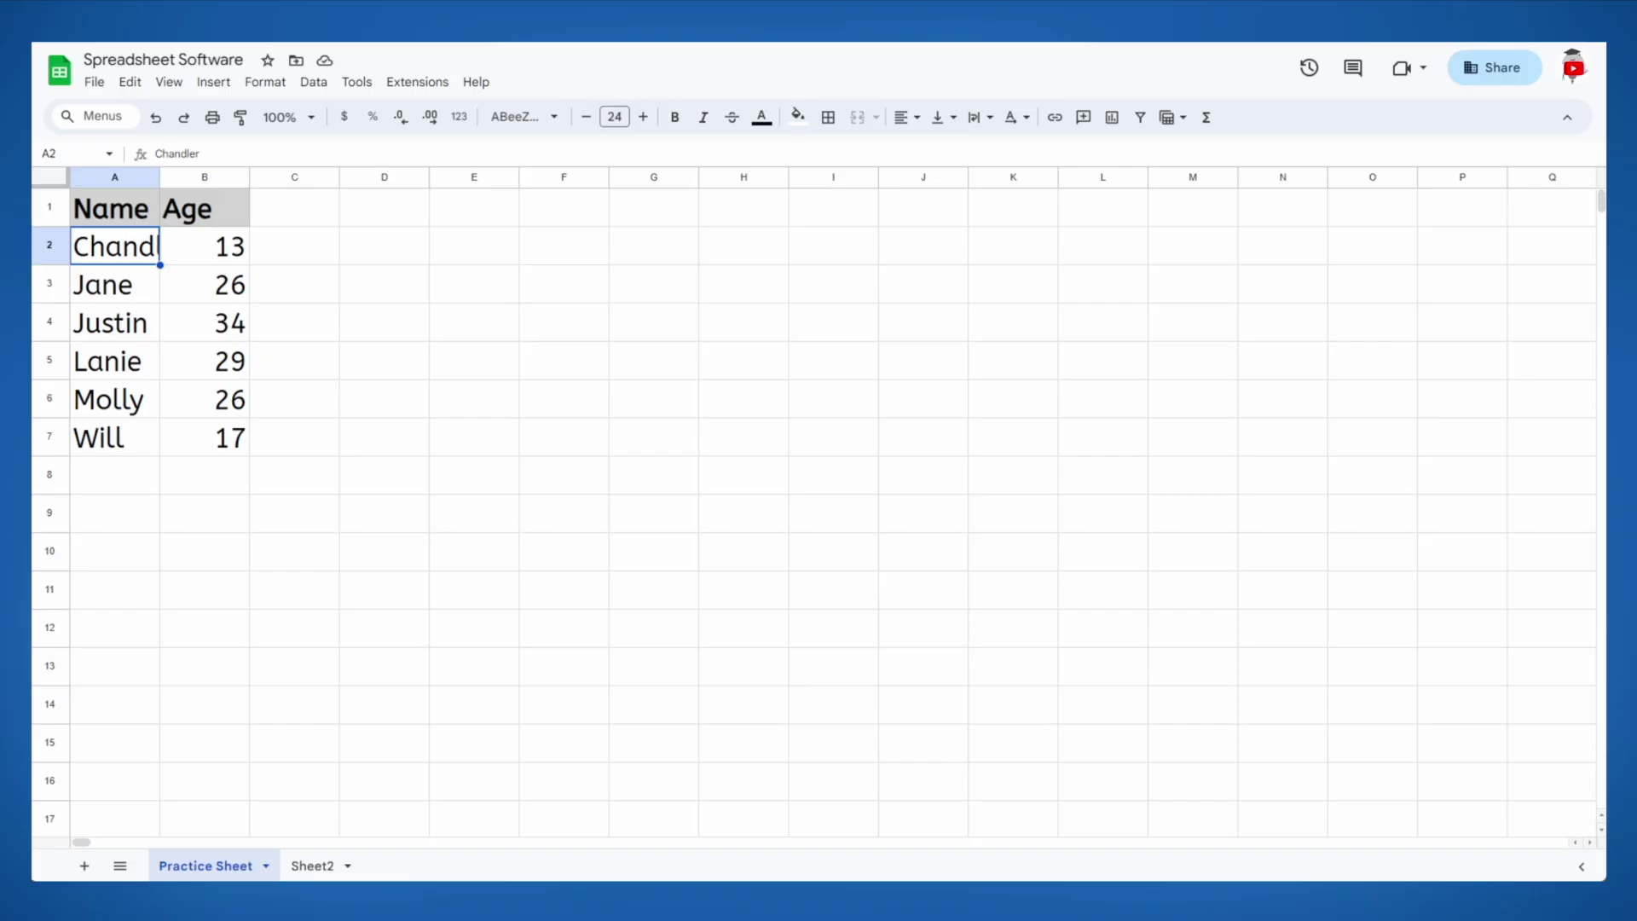
left_click_drag(160, 176, 235, 185)
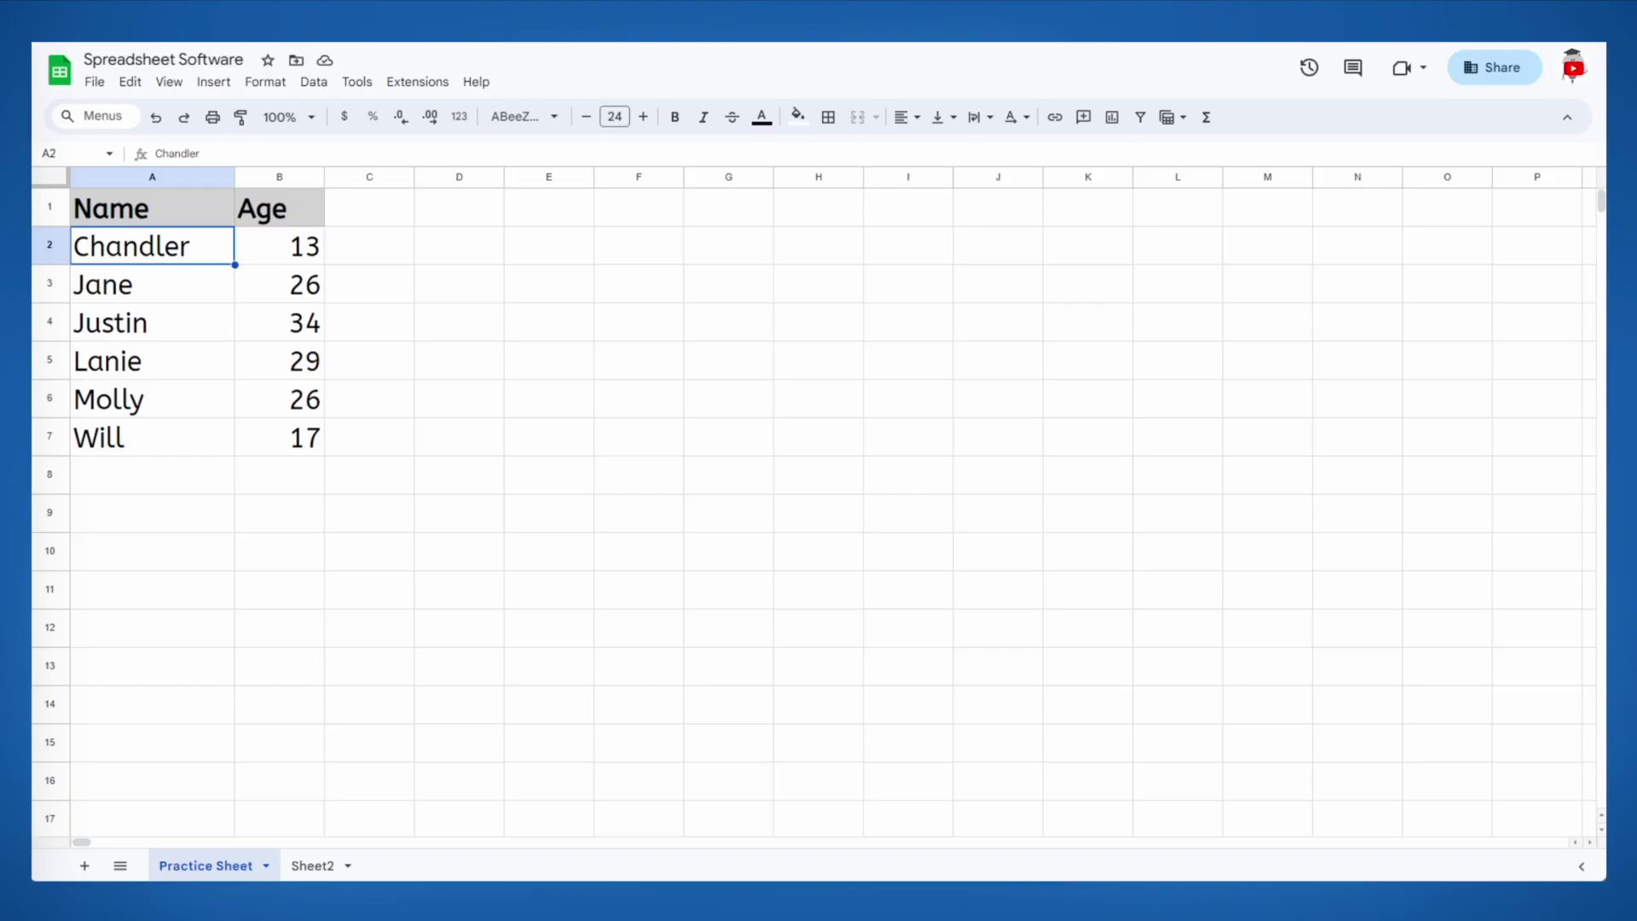
Sort the range A1:B7 by the Age column from A to Z, treating the first row as a header row.
left_click_drag(279, 246, 279, 437)
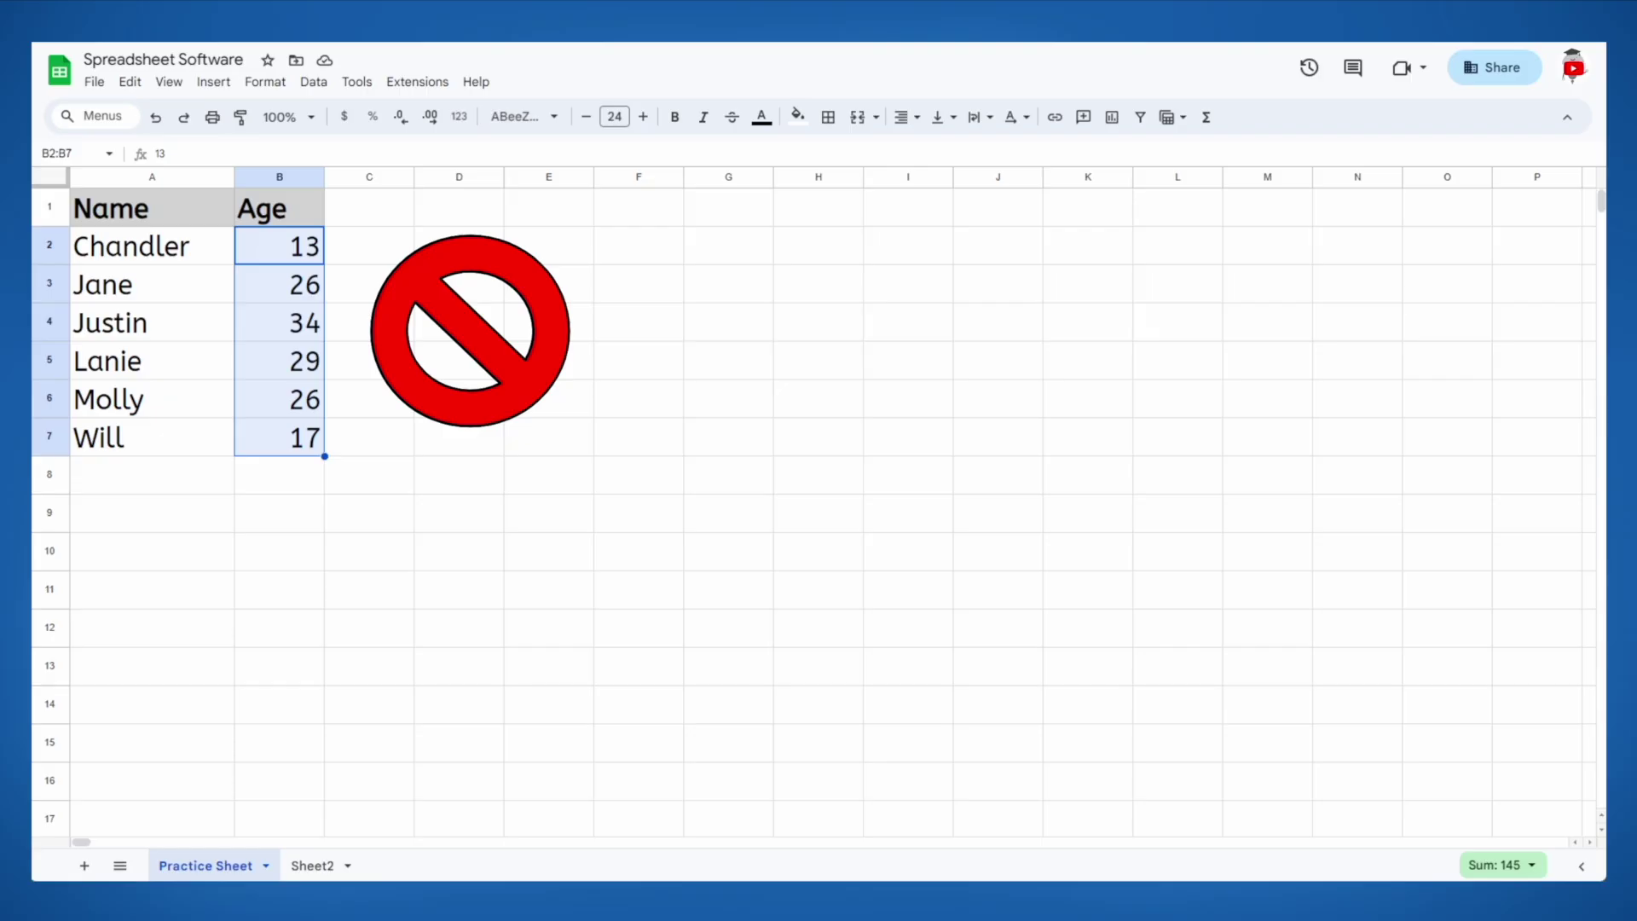
left_click_drag(152, 208, 279, 437)
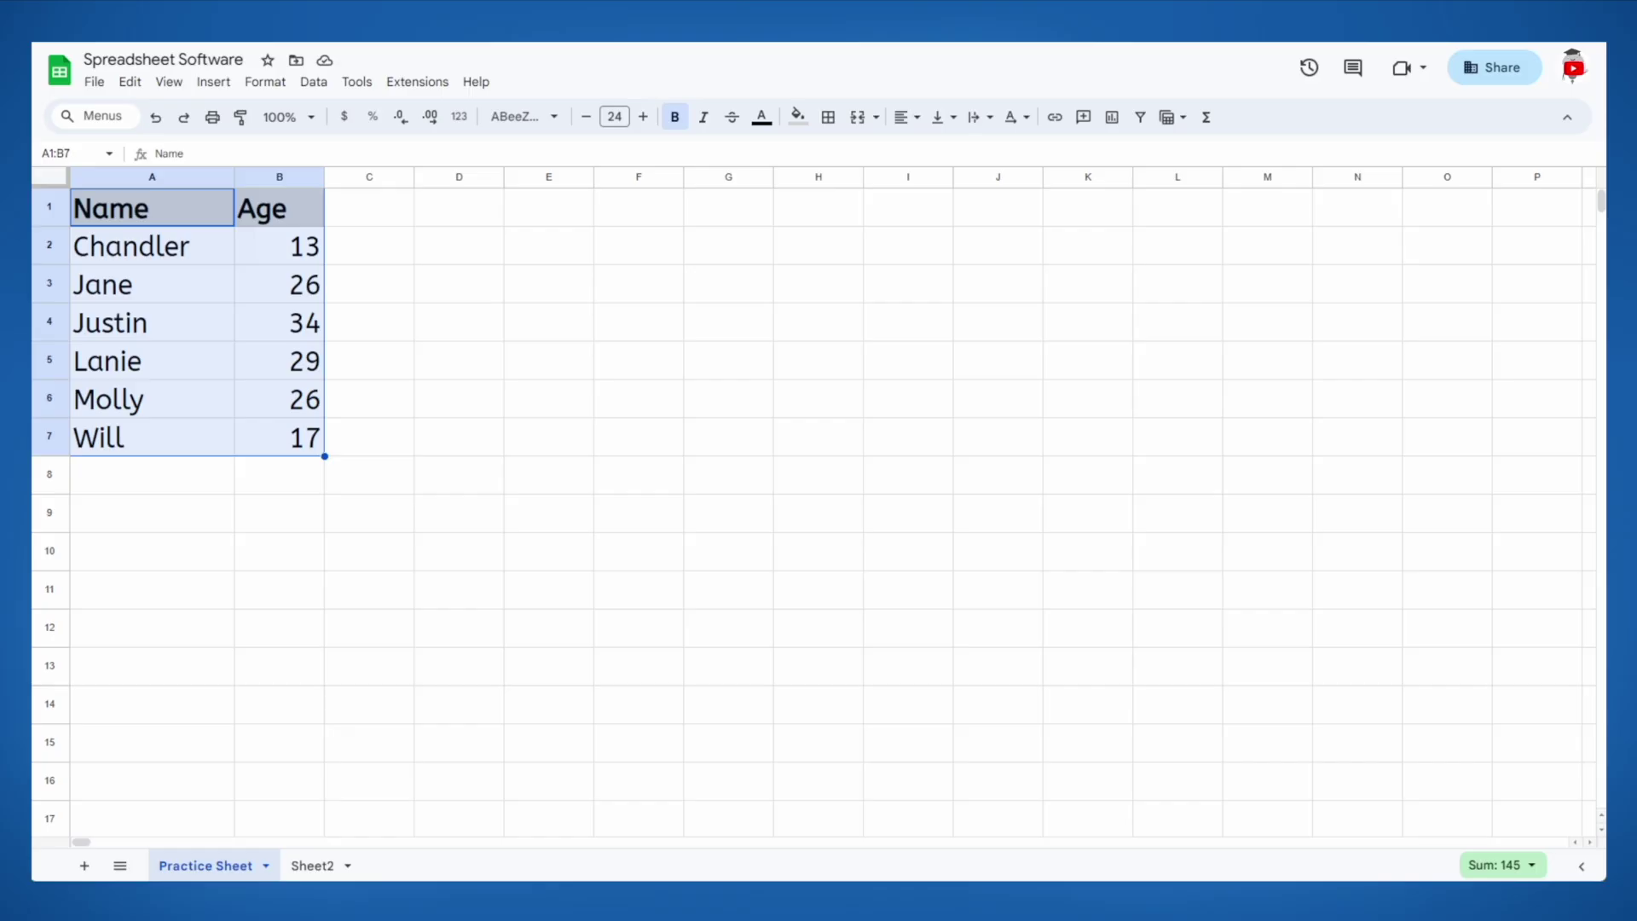
left_click(313, 82)
mouse_move(422, 143)
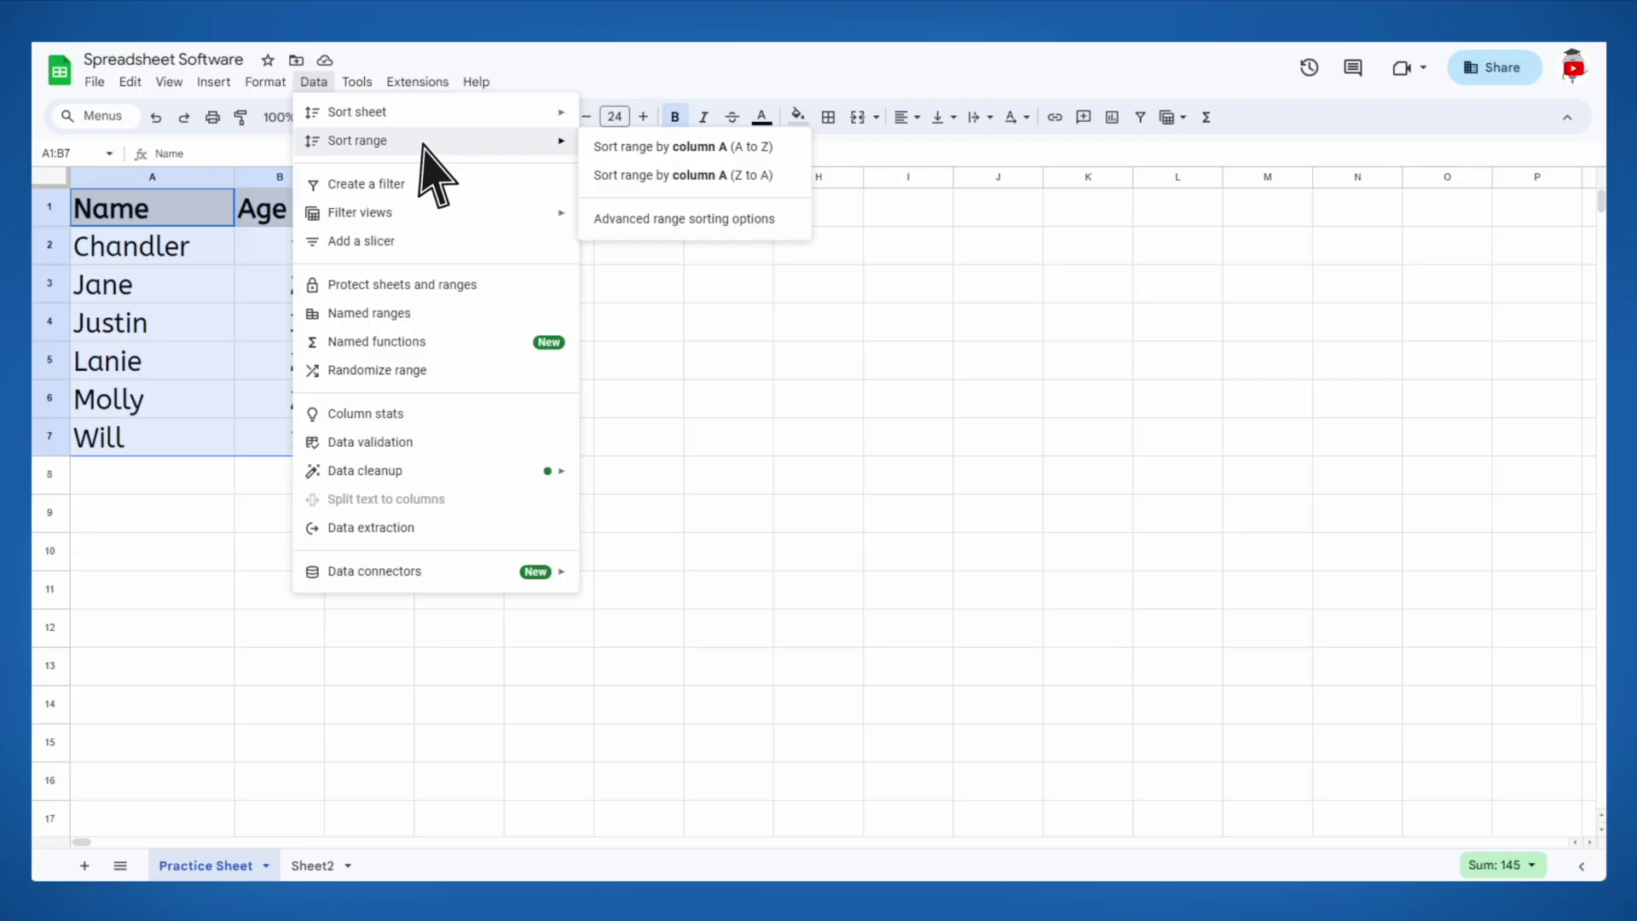
left_click(791, 219)
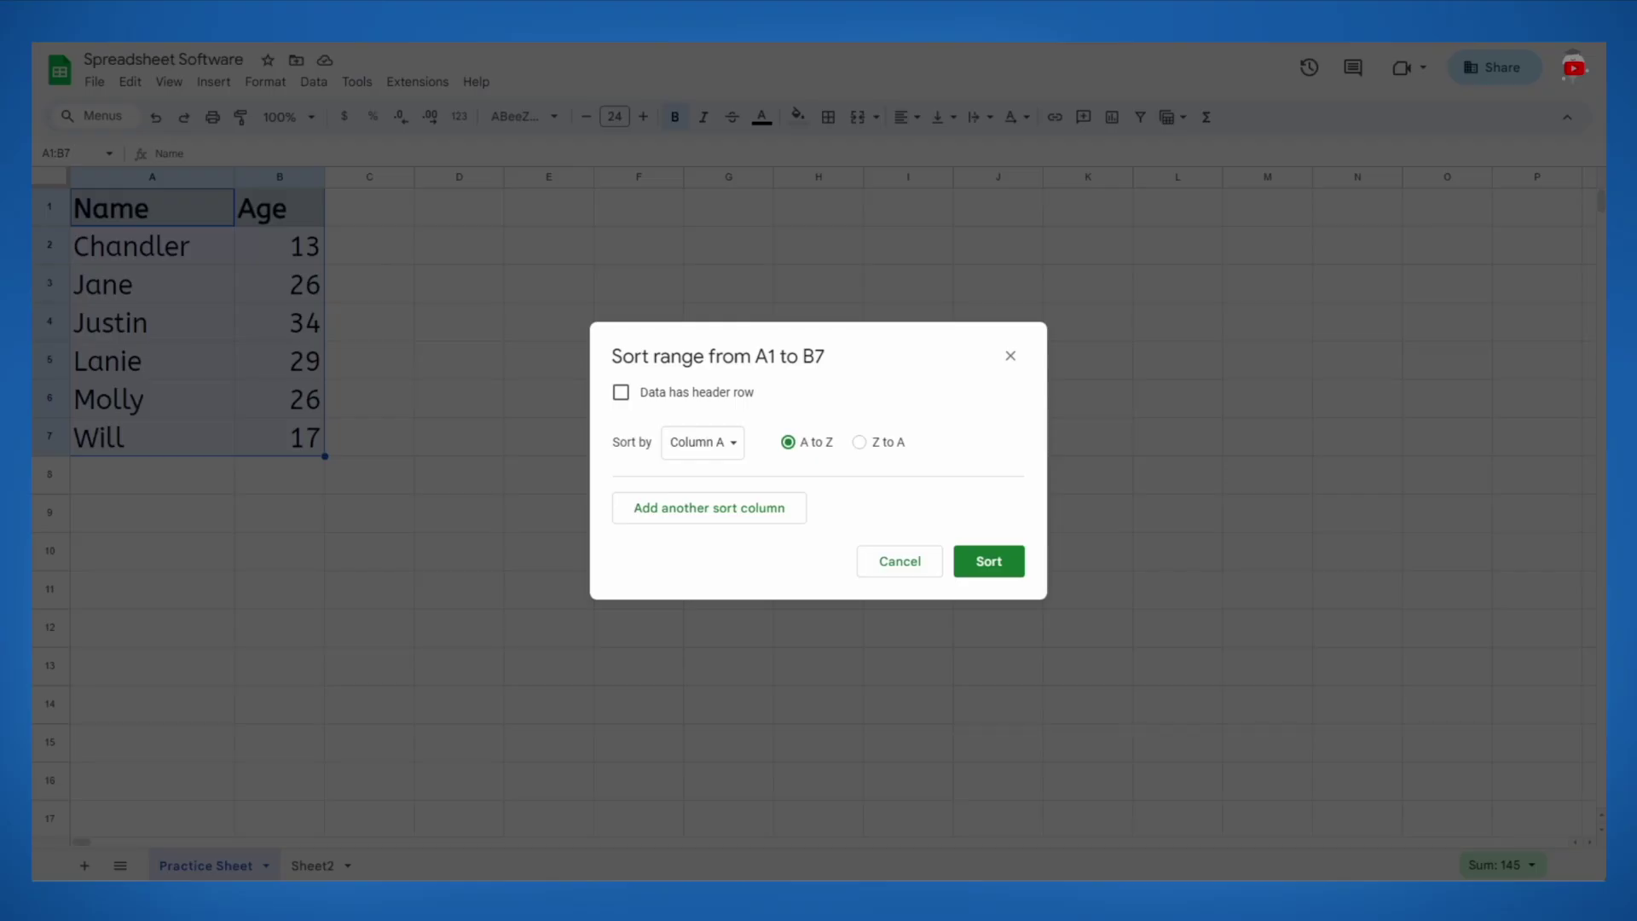
left_click(621, 393)
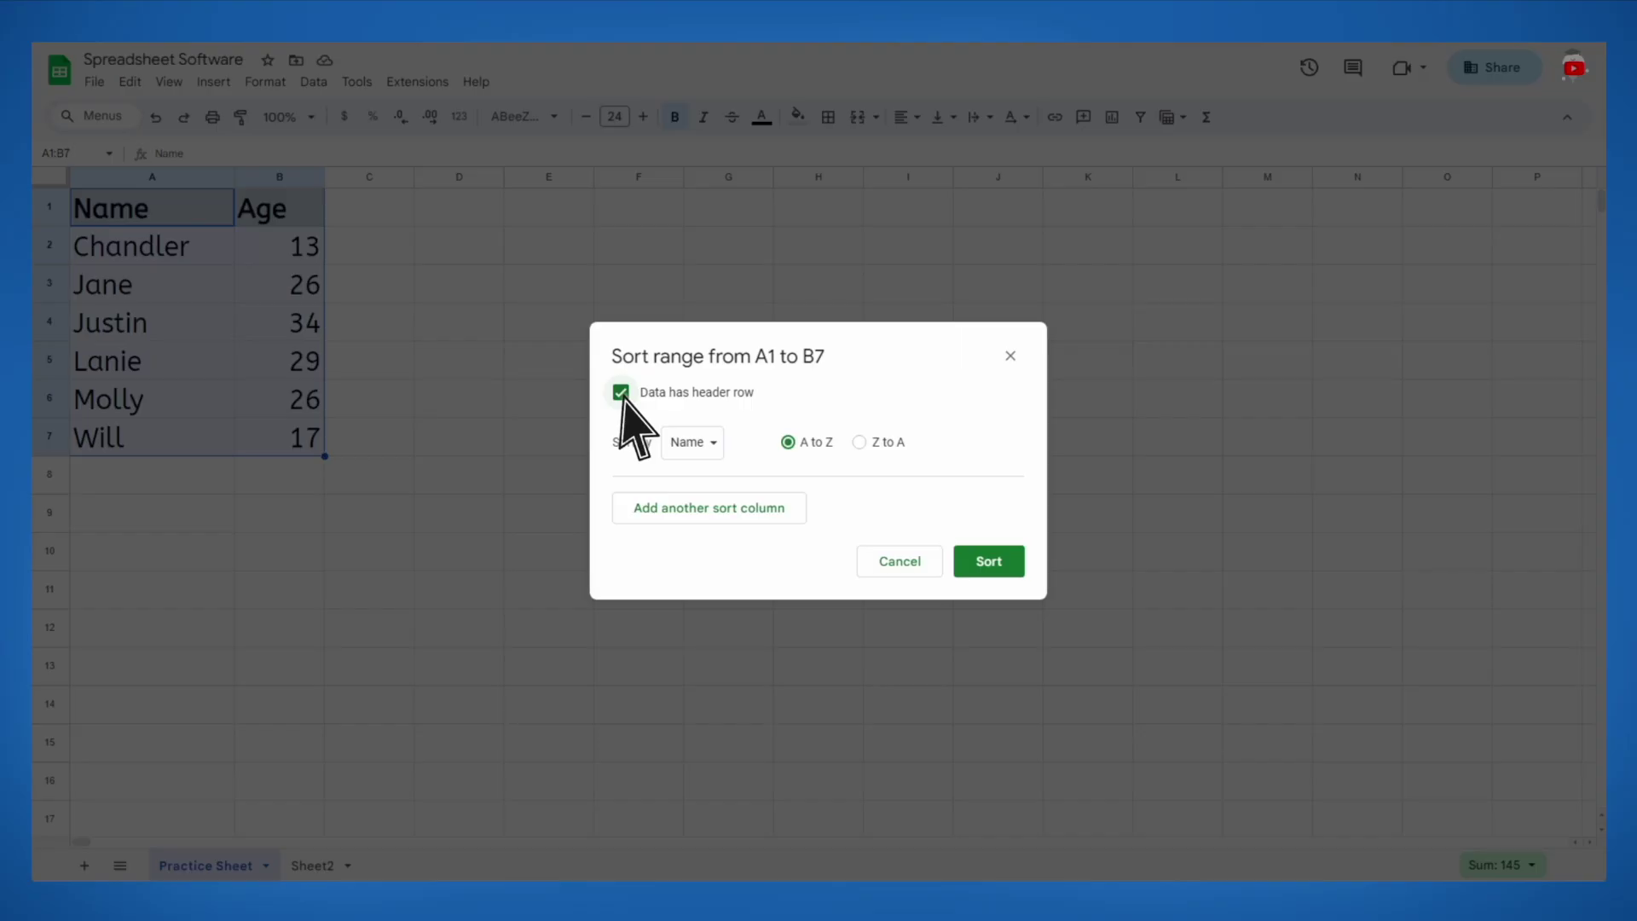
left_click(674, 451)
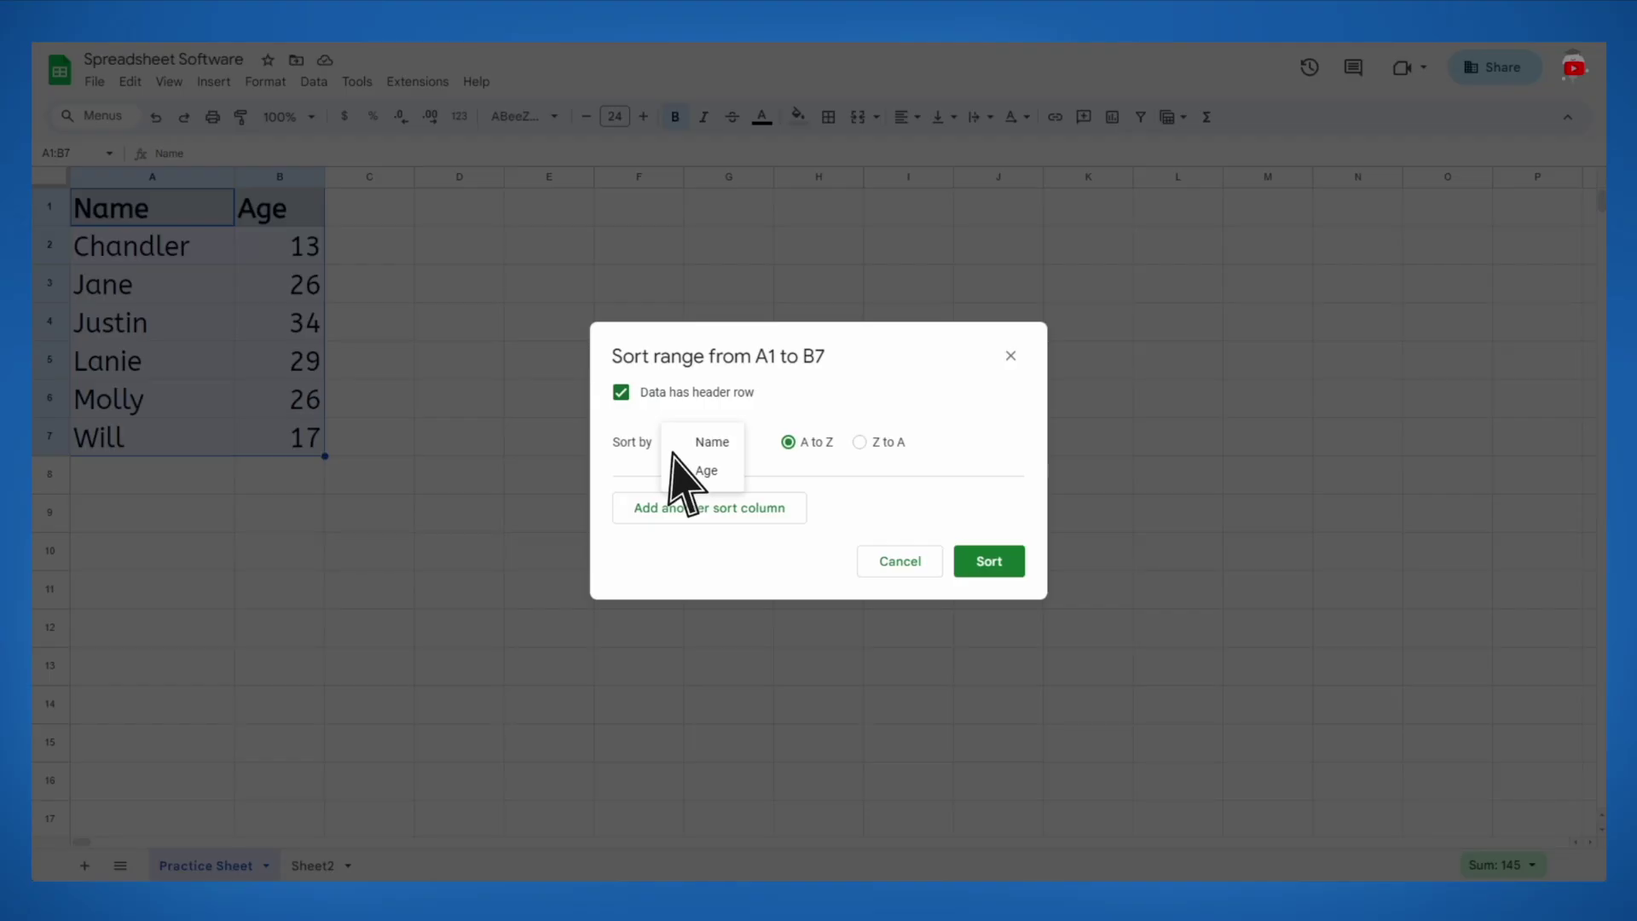
left_click(727, 474)
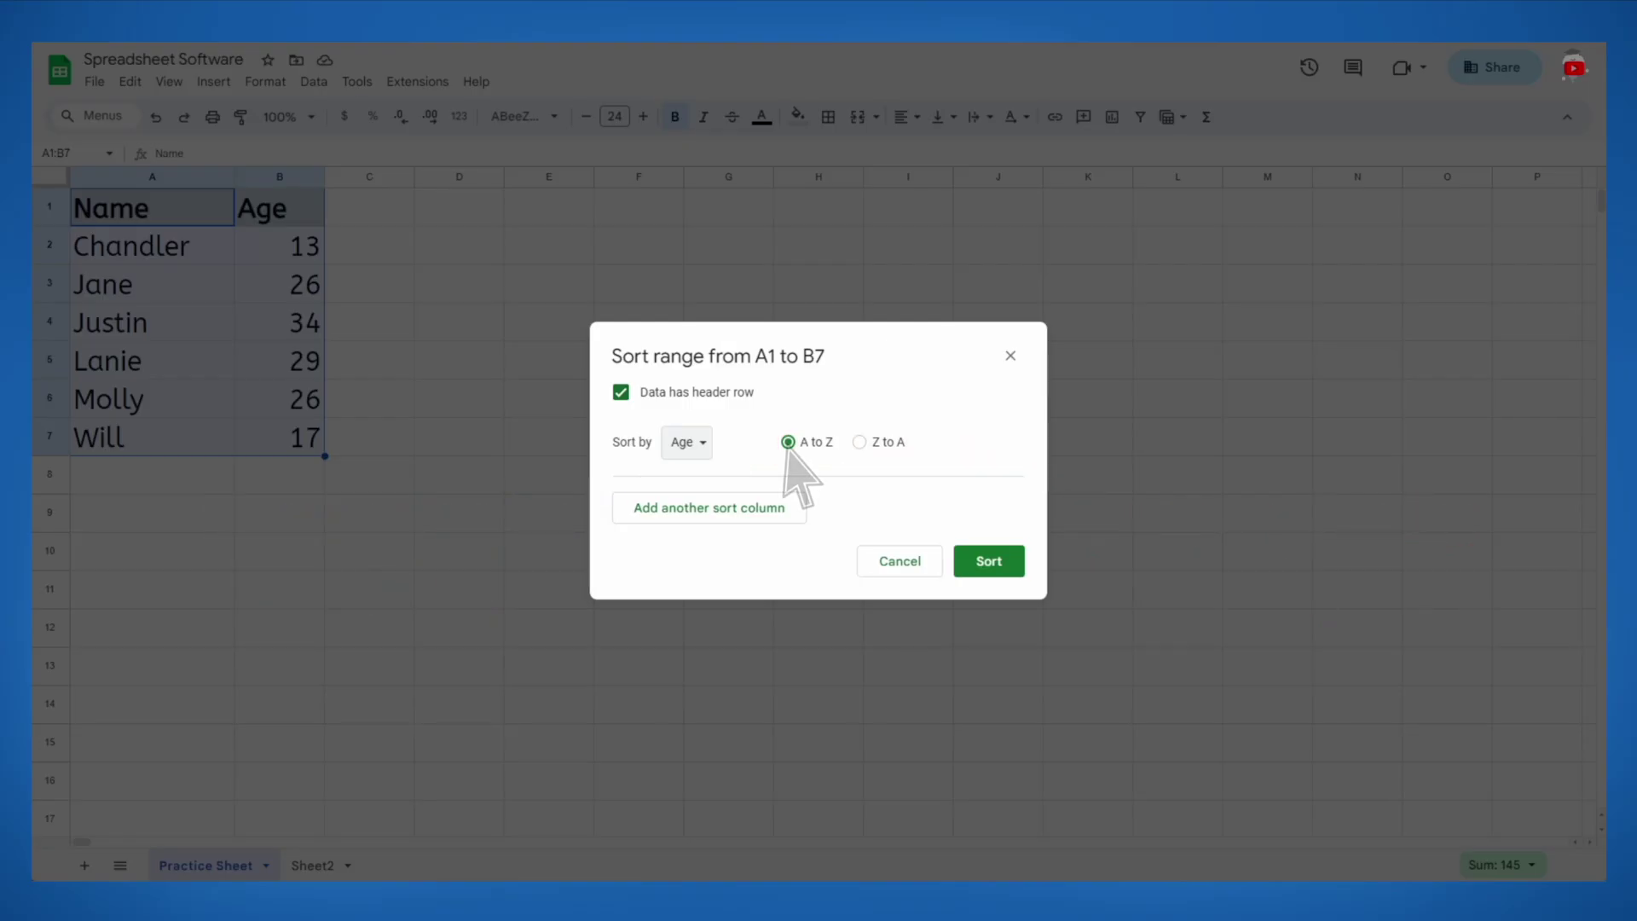
left_click(989, 562)
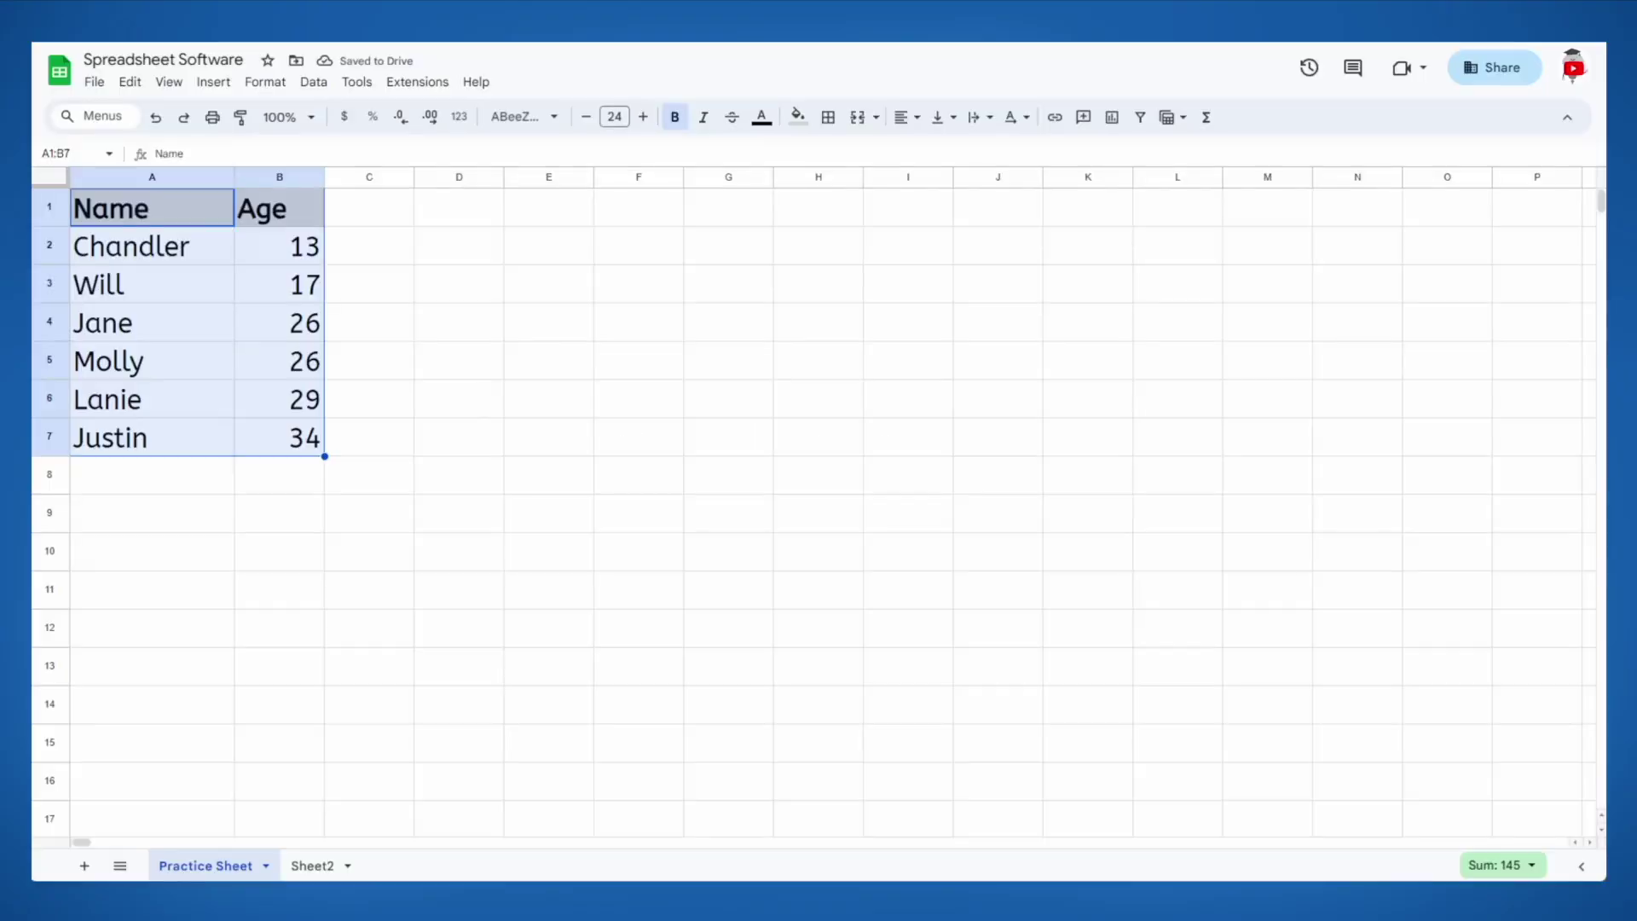